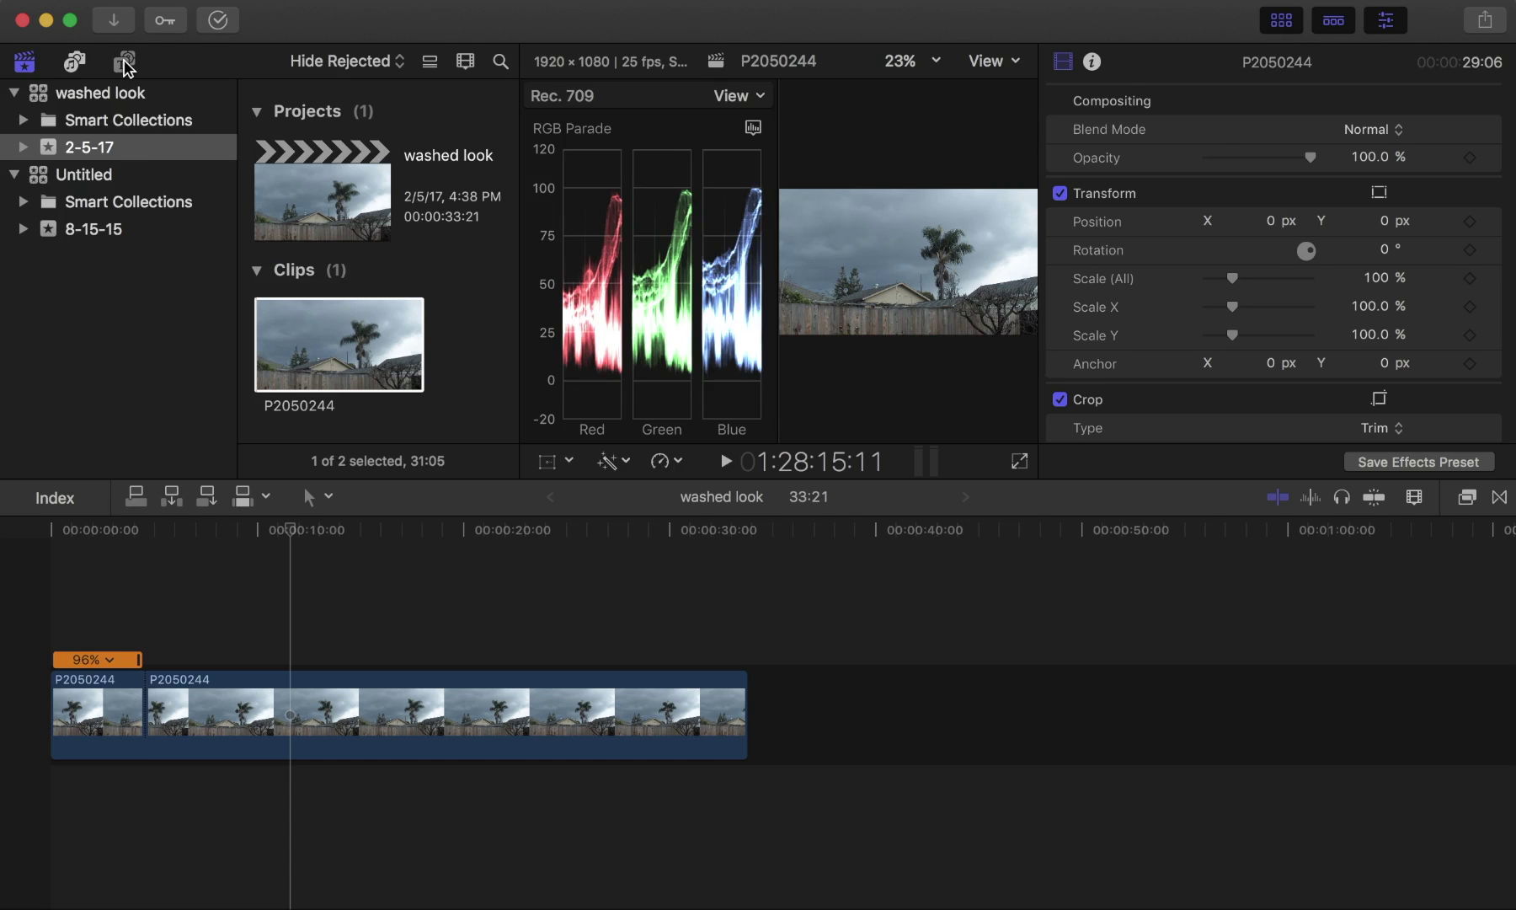
Show the Solids category in the Titles and Generators browser
left_click(125, 63)
left_click(92, 122)
left_click(15, 120)
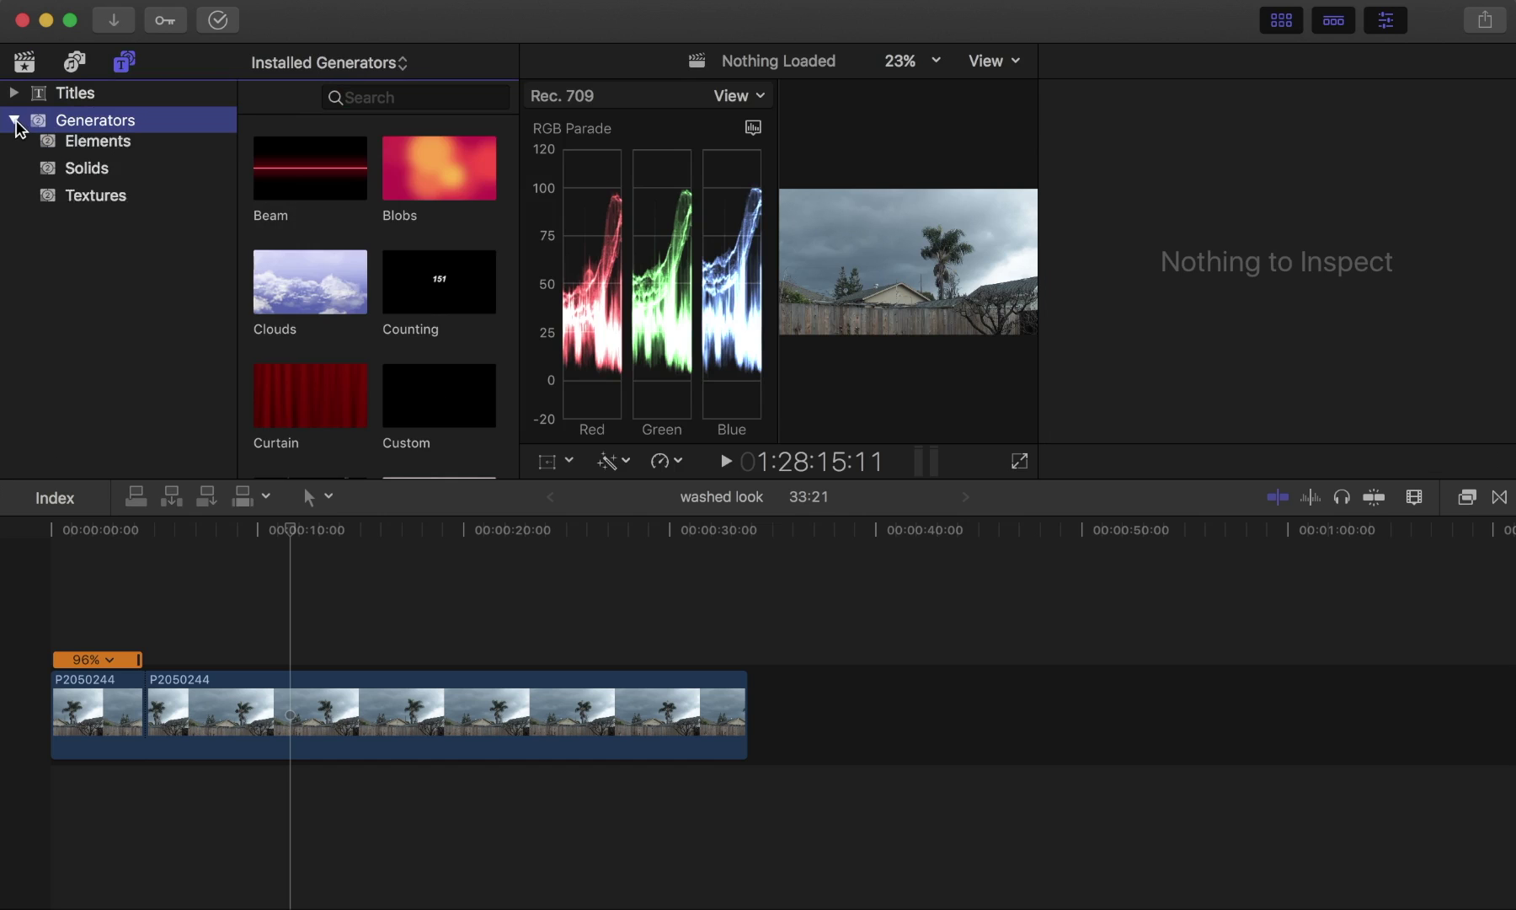
left_click(86, 205)
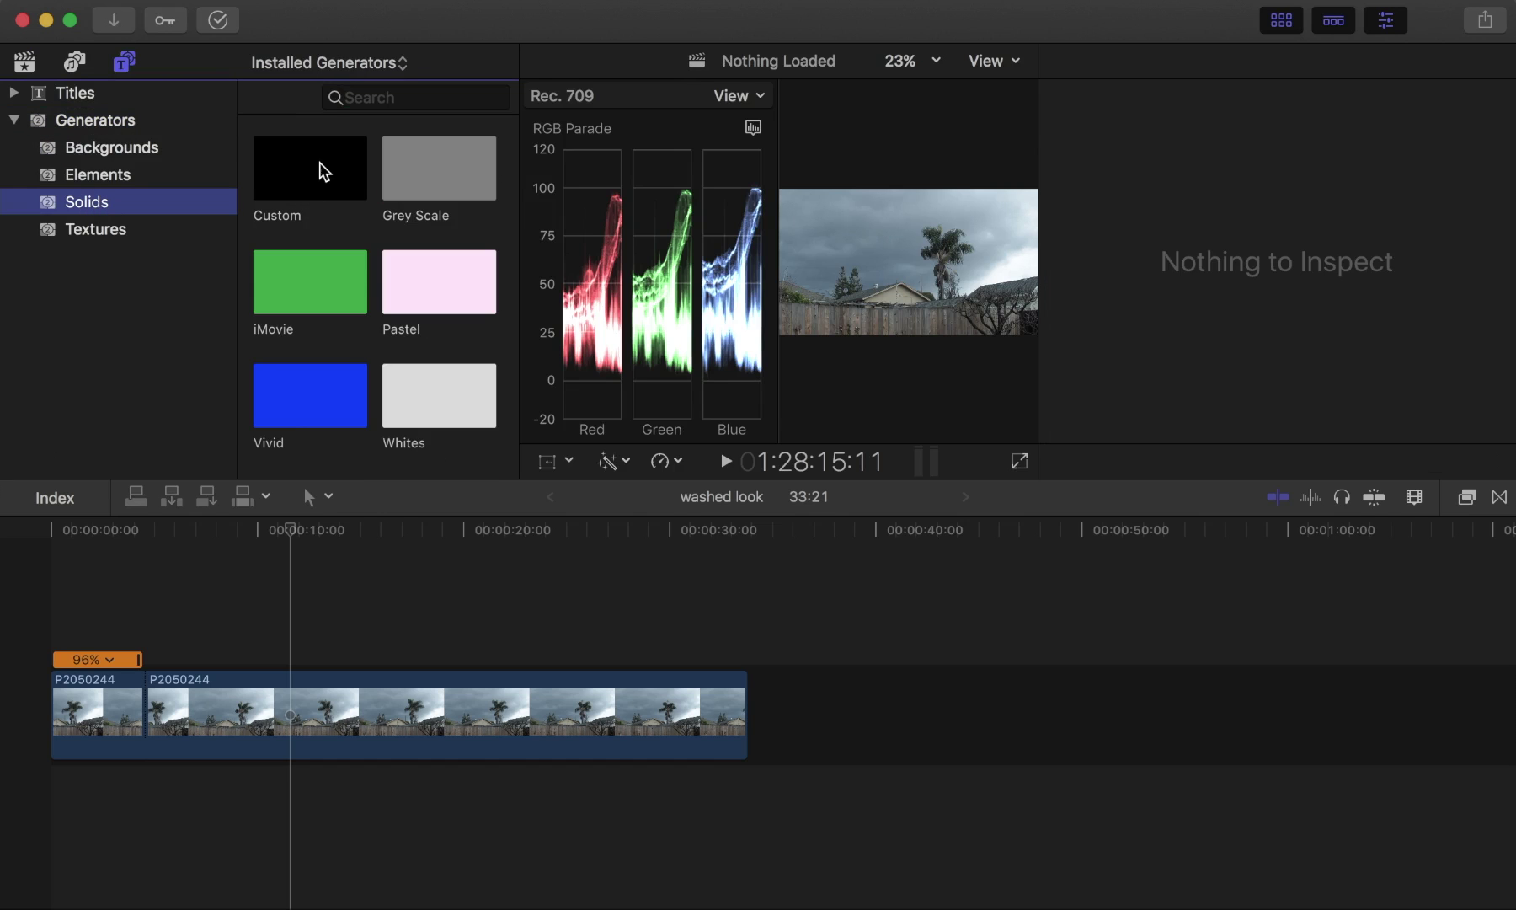
Place the Custom solid beneath the storm clip and stretch it to the clip's length
left_click_drag(320, 163, 159, 843)
key("super+7")
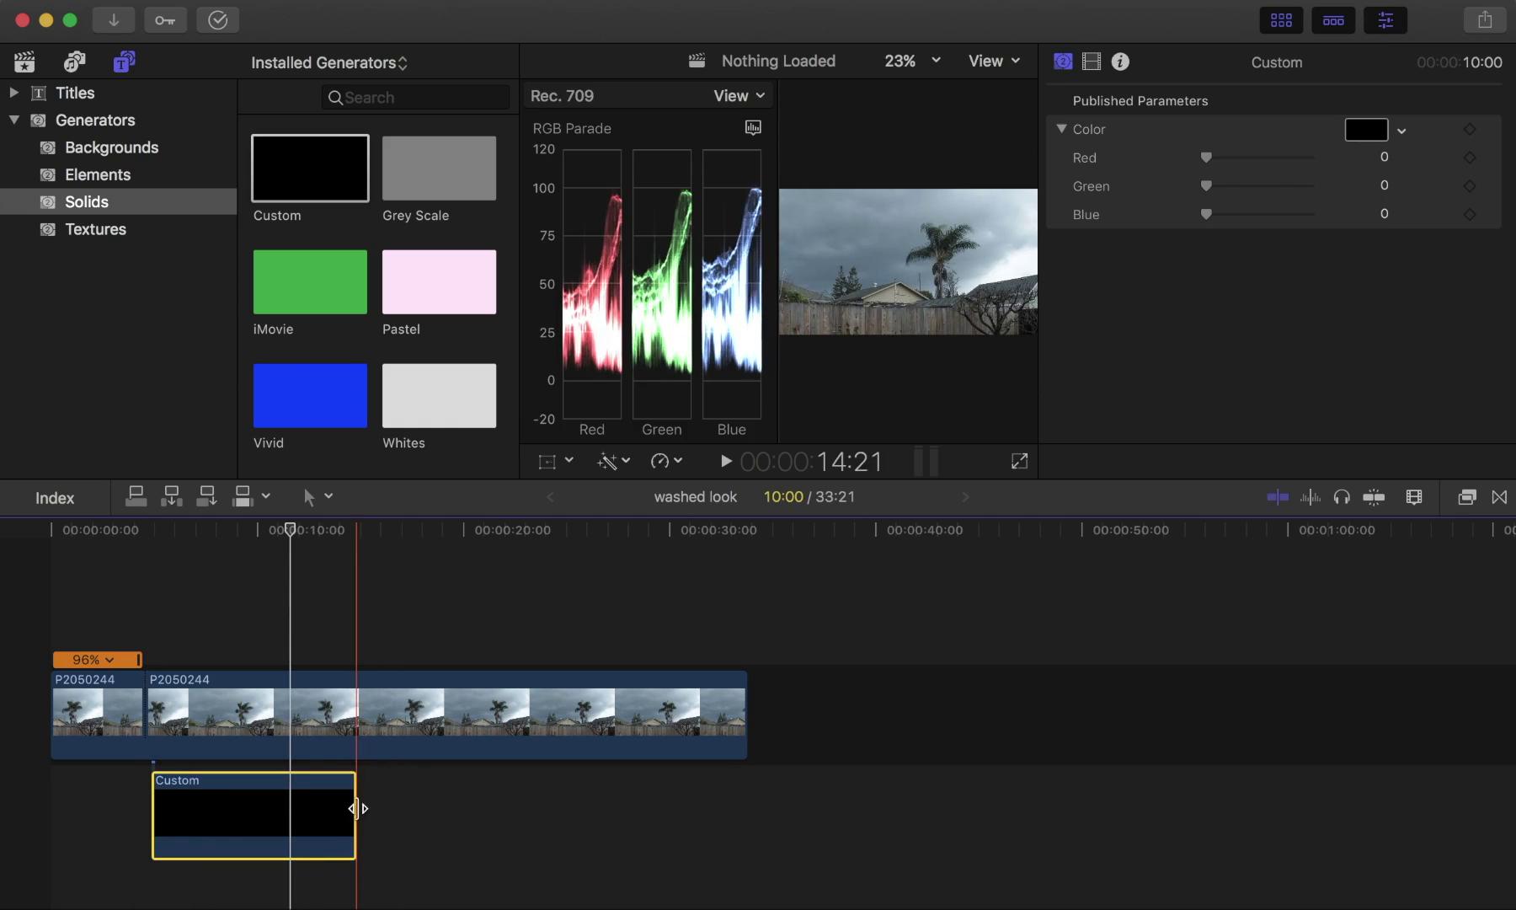
left_click_drag(357, 809, 760, 815)
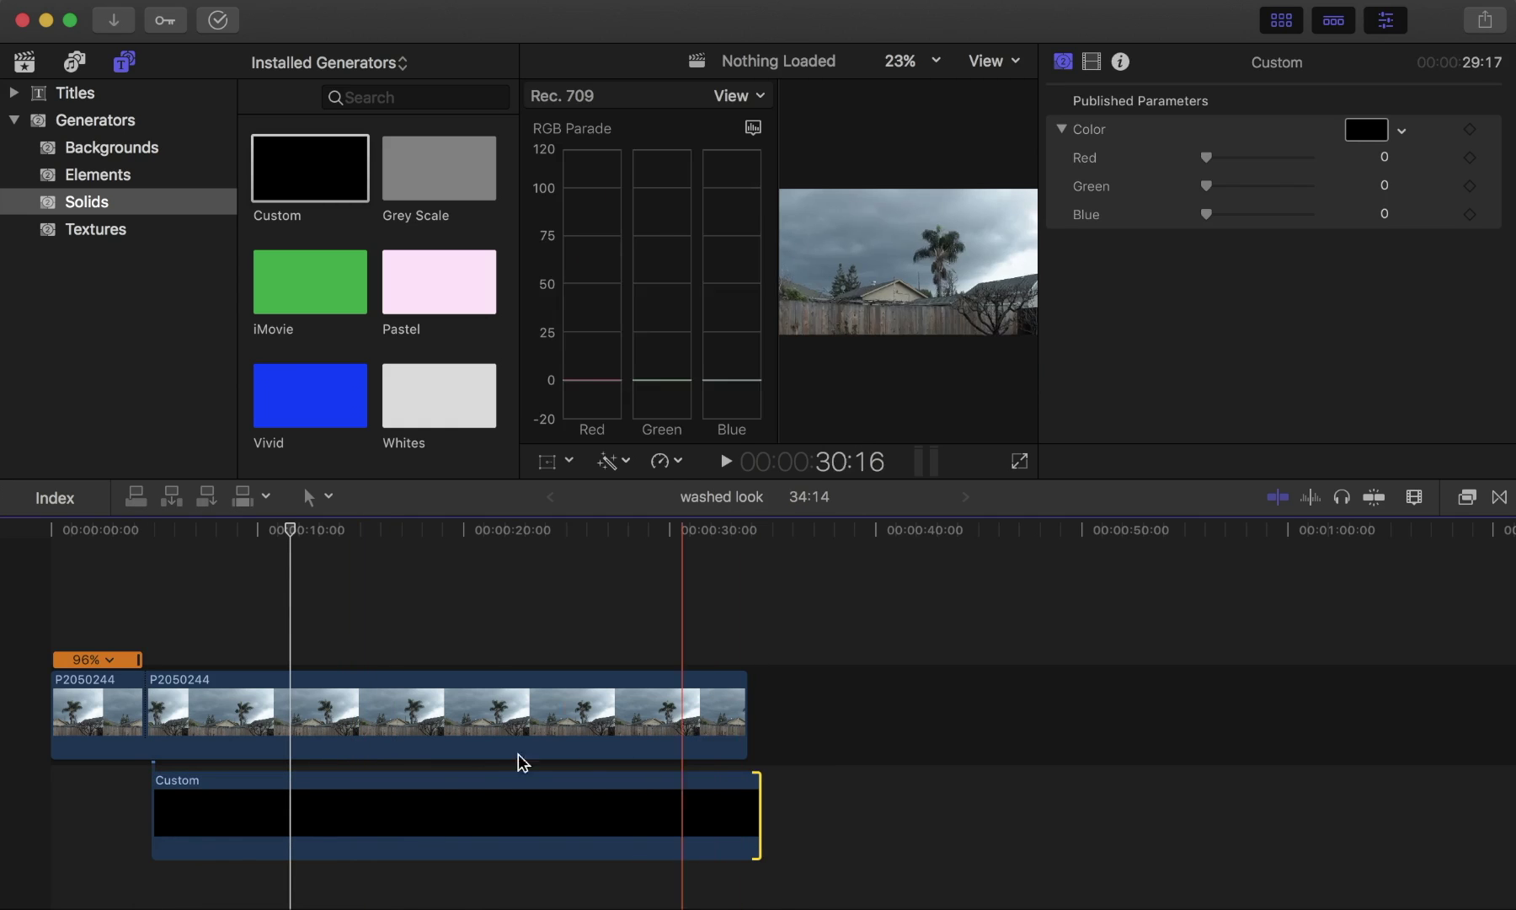
left_click(384, 807)
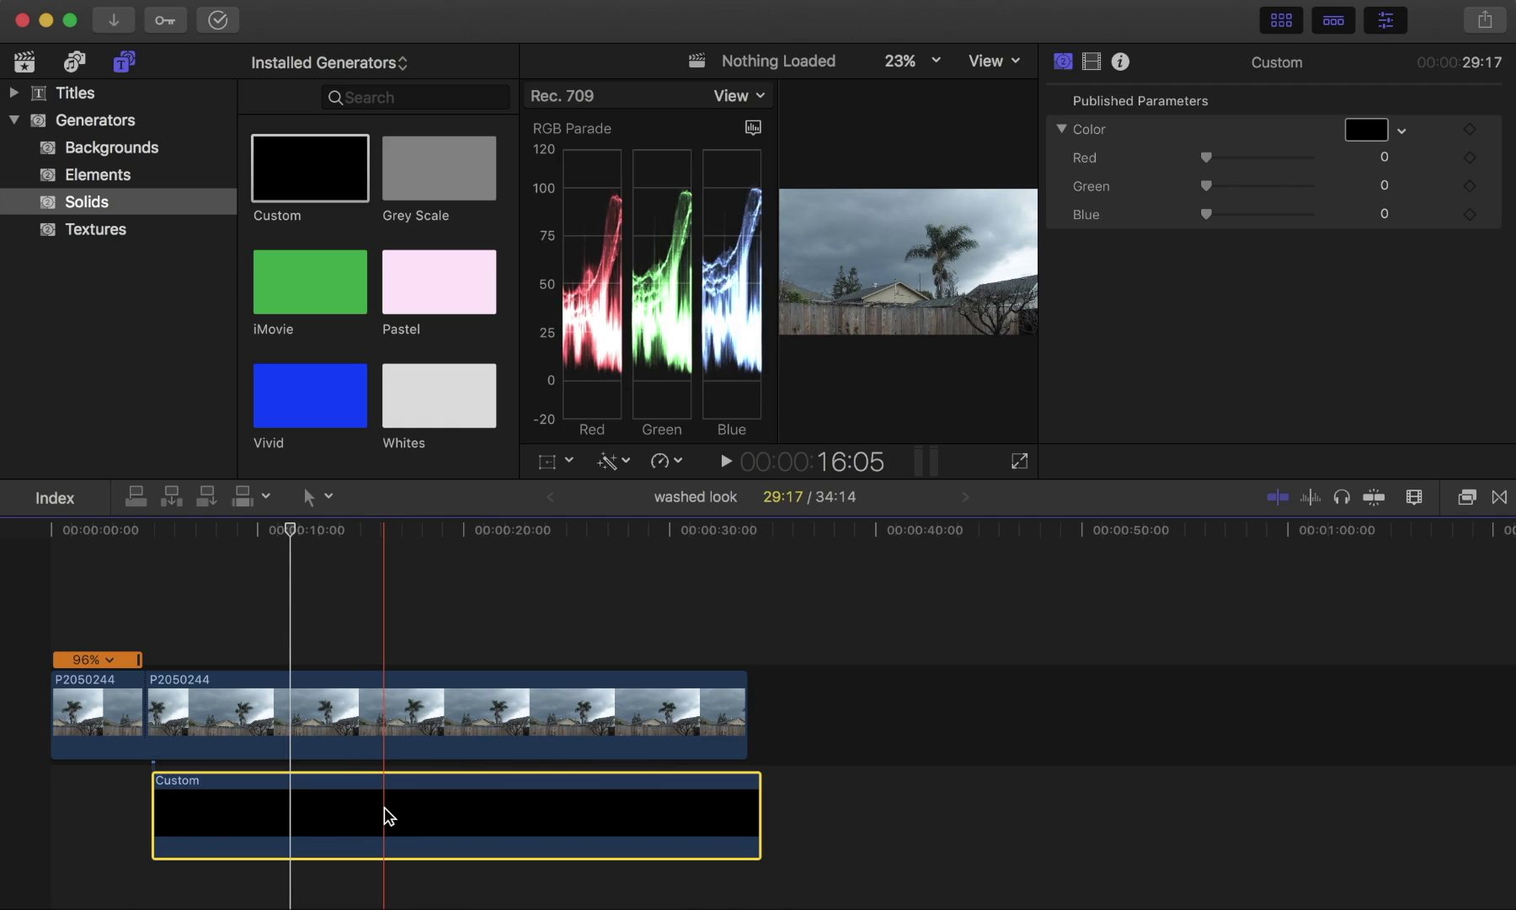
Change storm clip P2050244's blend mode from Normal to Lighten
left_click(1299, 18)
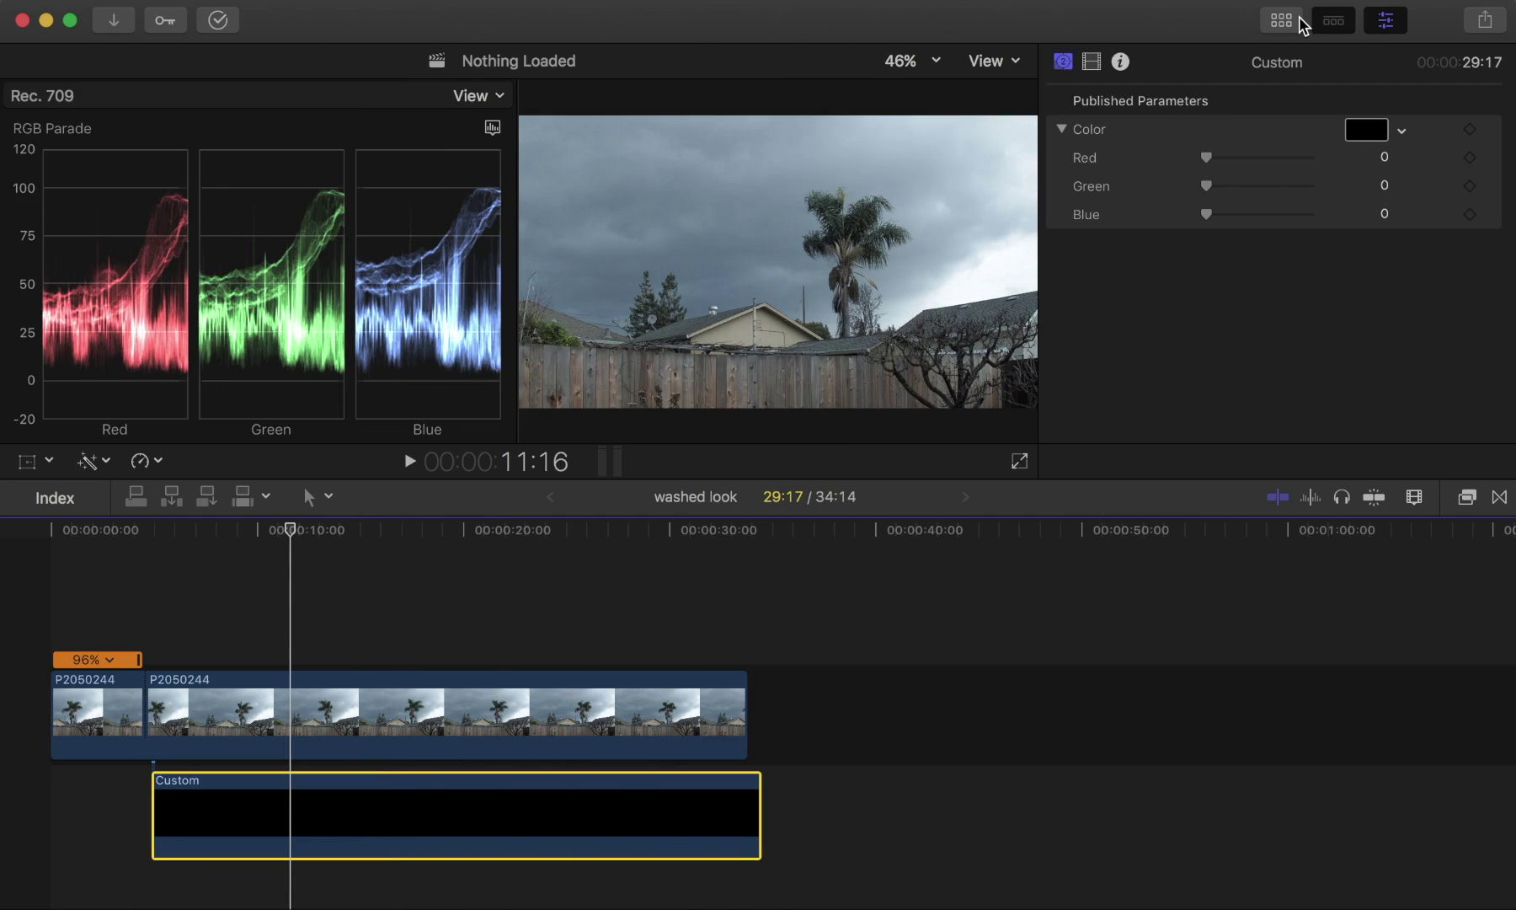
left_click(472, 730)
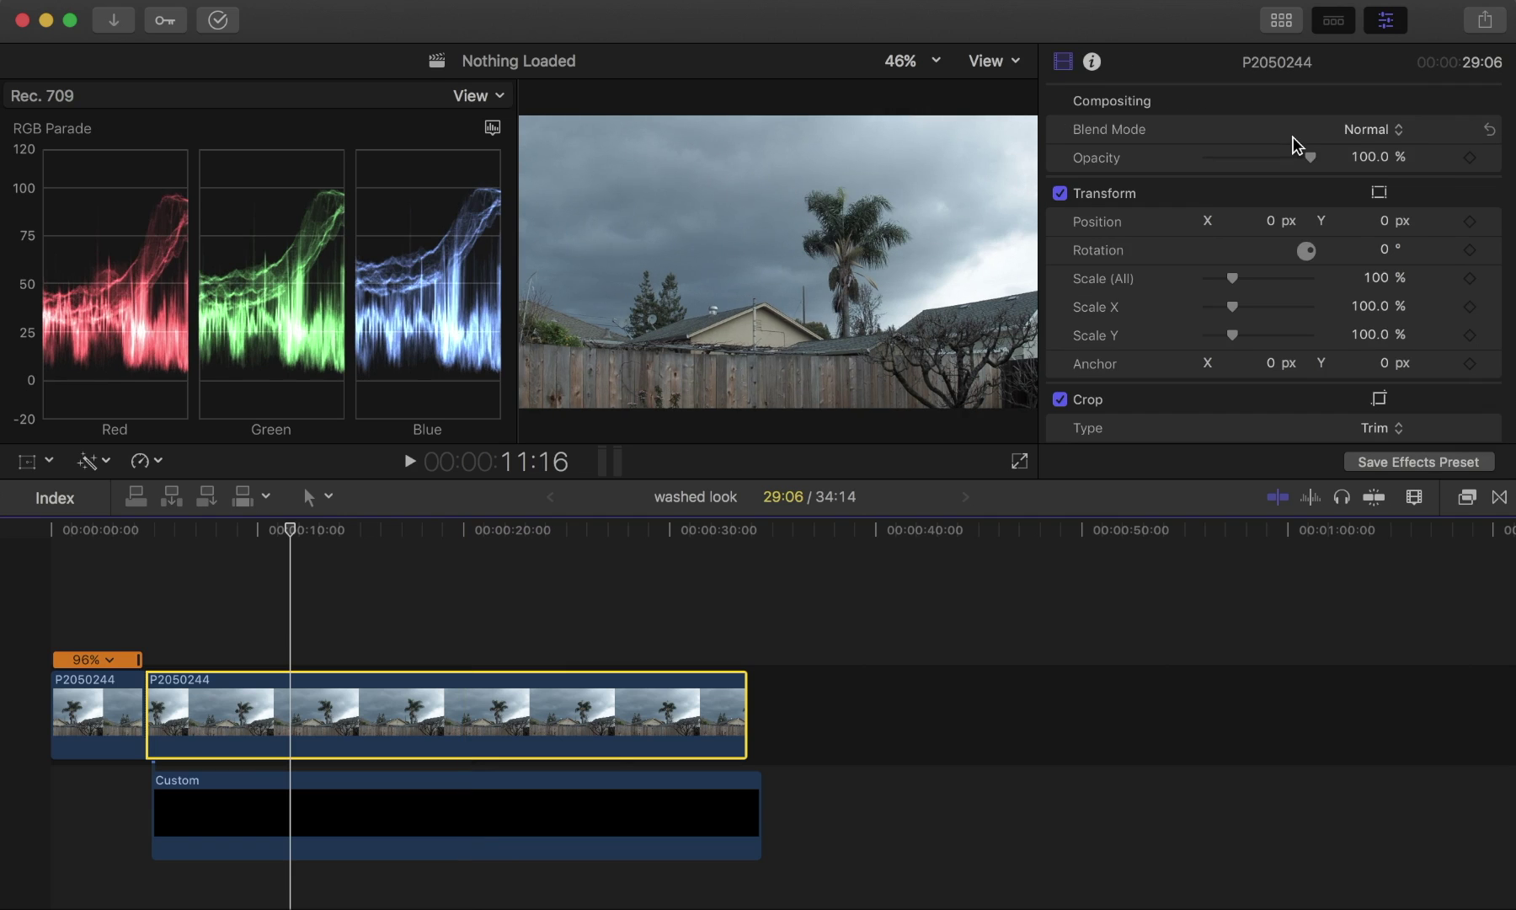
left_click(1404, 133)
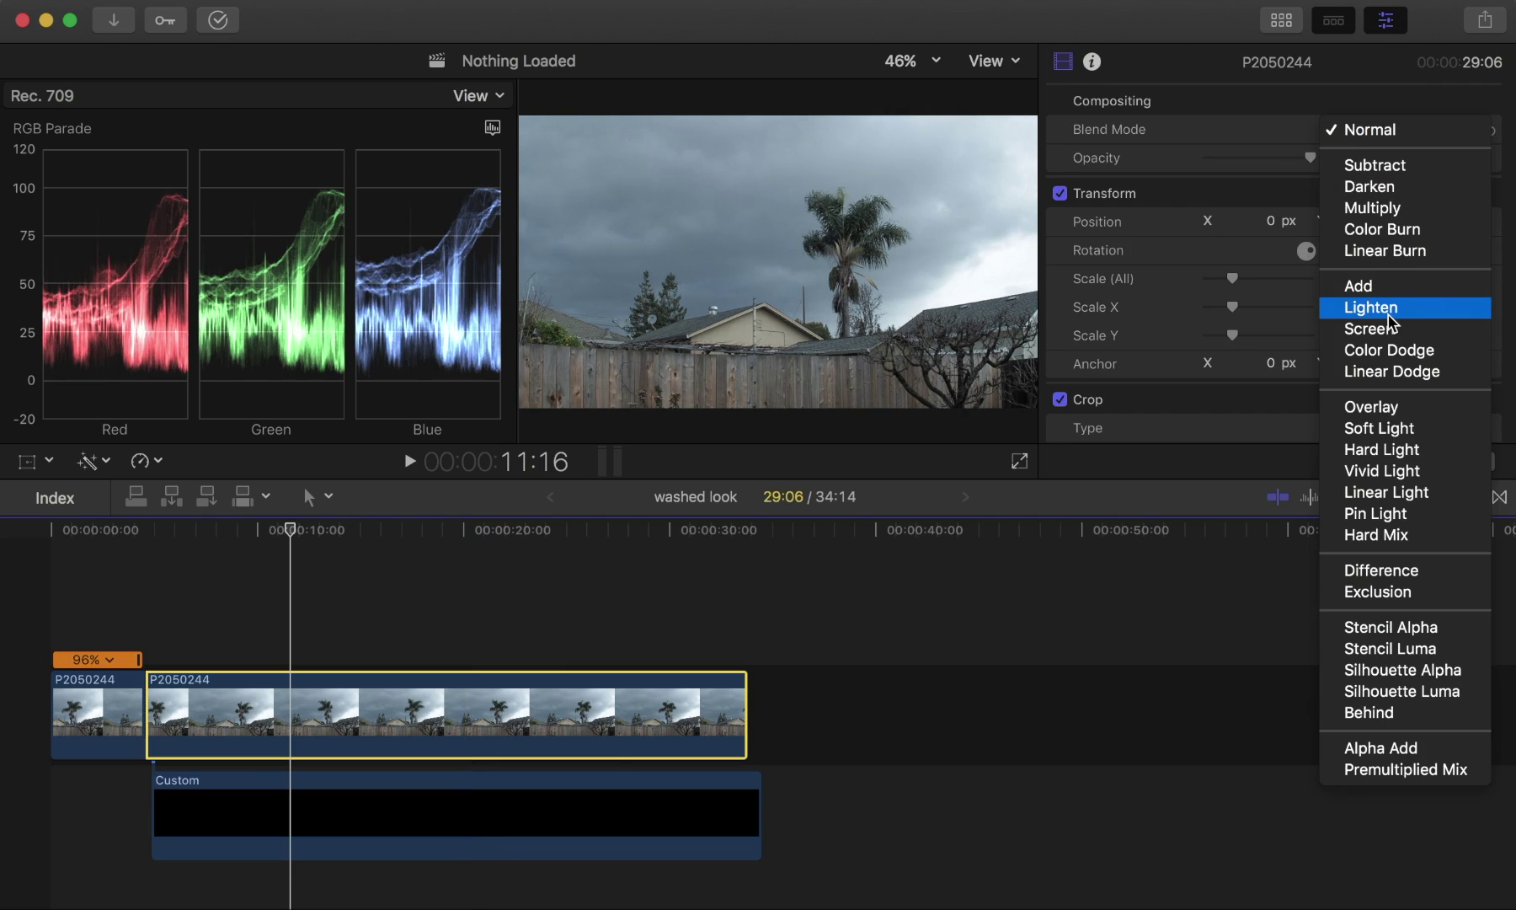
left_click(1389, 307)
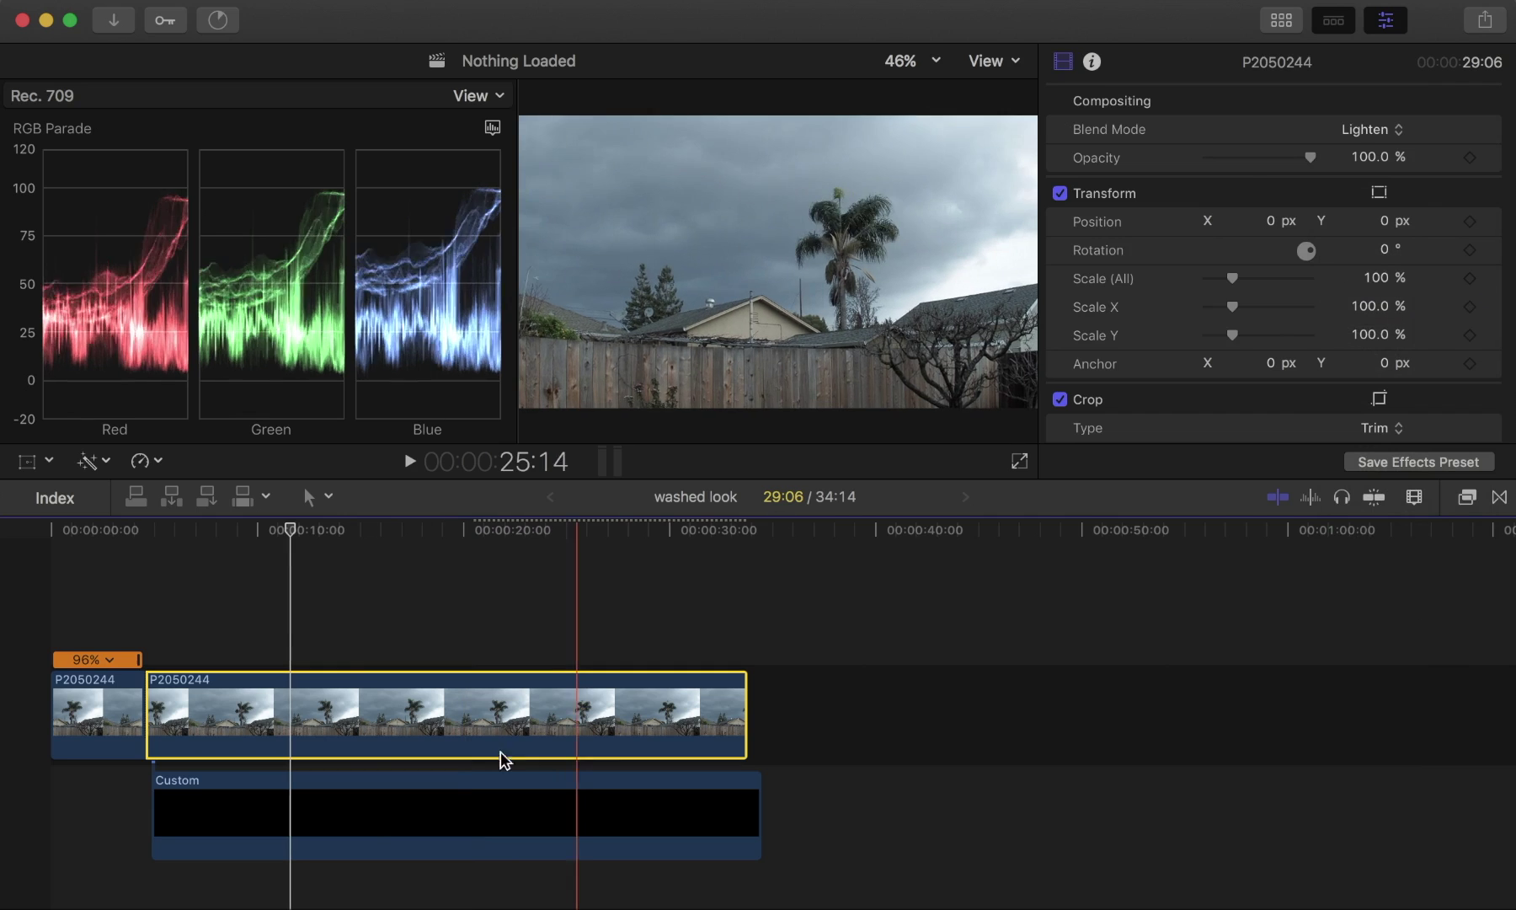
left_click(354, 817)
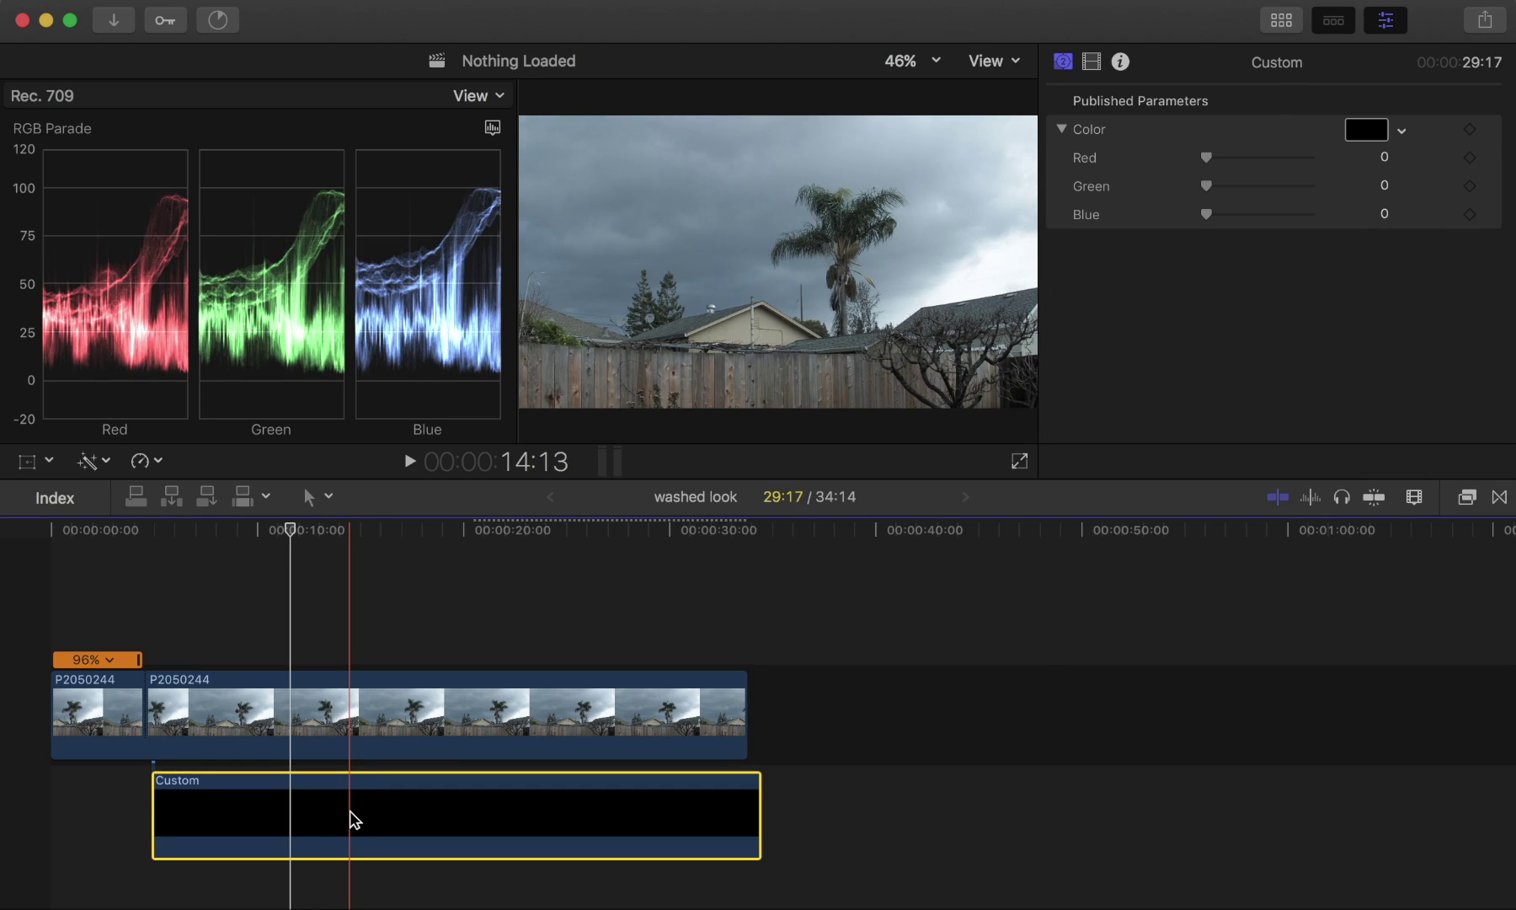
Lighten the Custom solid's colour to a dark grey reading RGB 0.2
left_click(1375, 133)
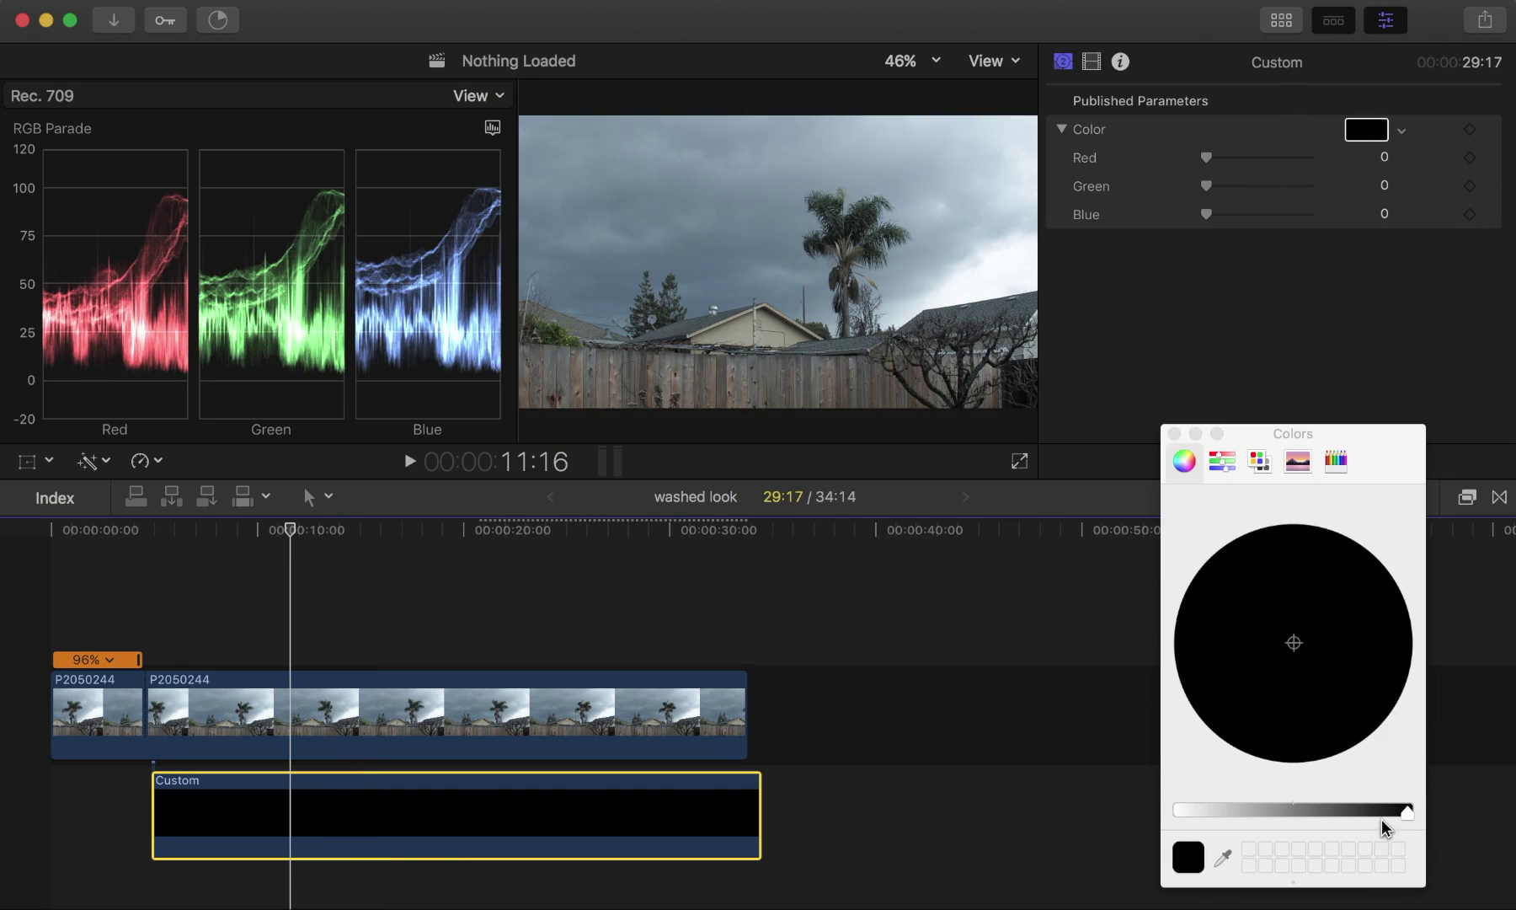
left_click_drag(1395, 819, 1352, 825)
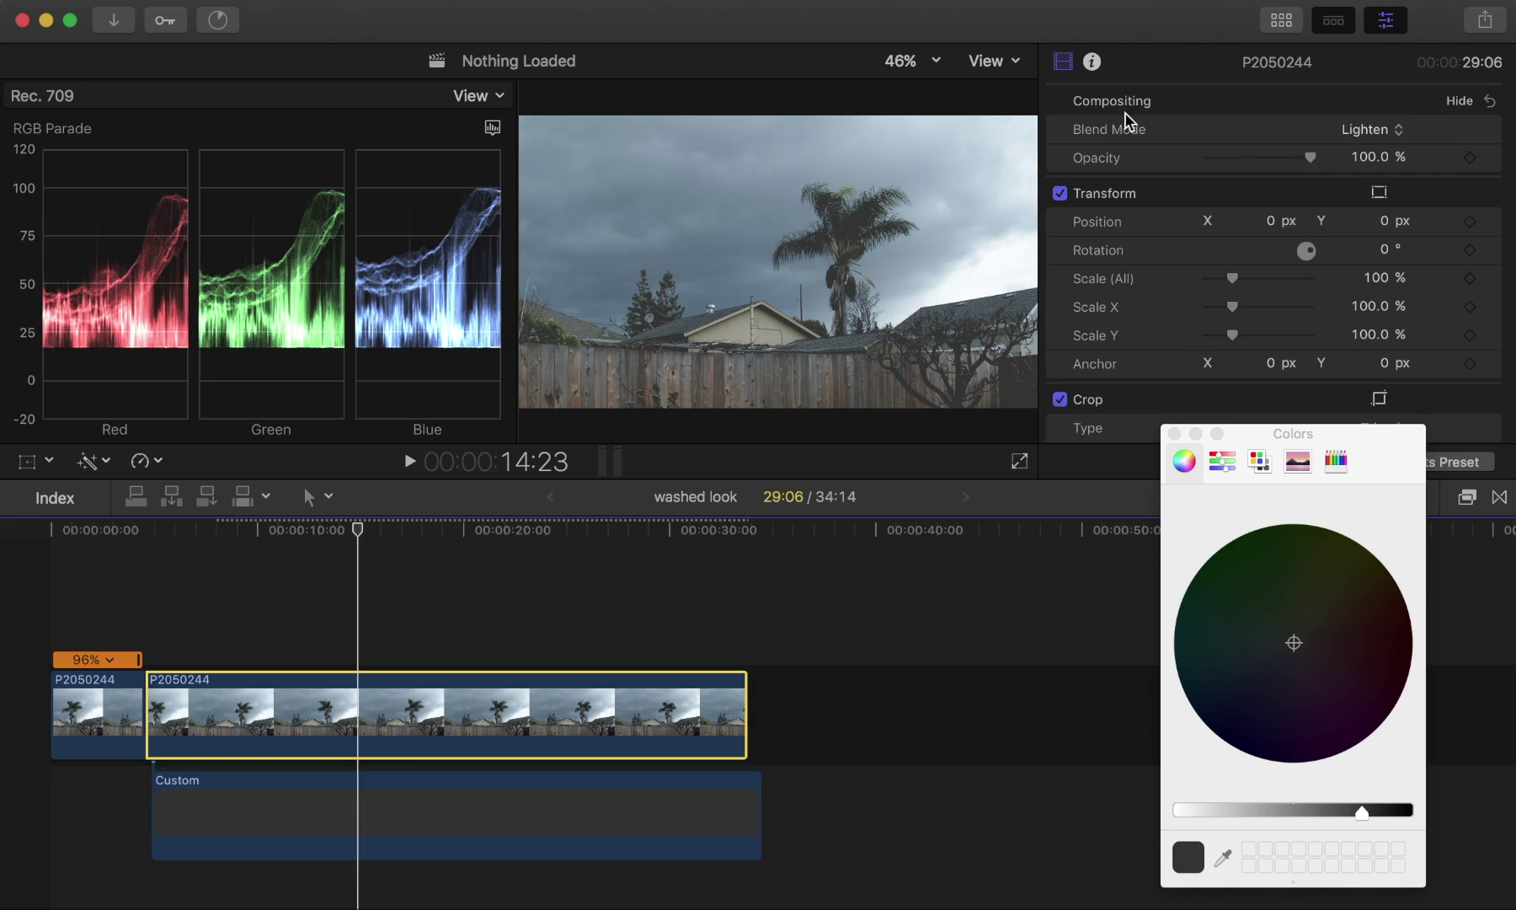
key("super+6")
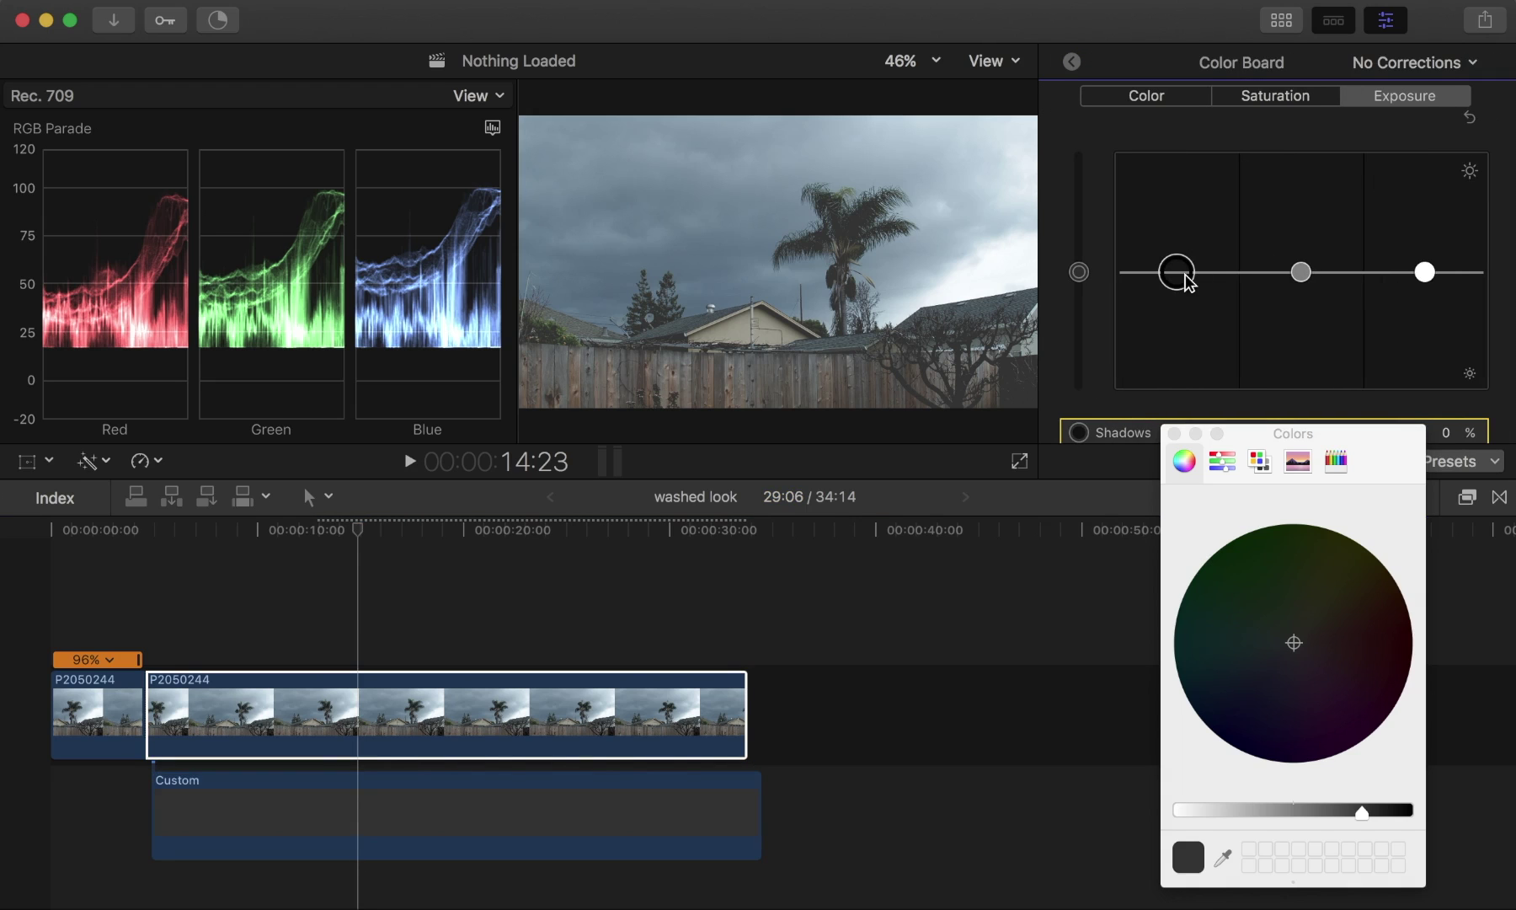
Darken the storm clip's midtones and raise its shadows on the Exposure board
left_click_drag(1293, 279, 1315, 306)
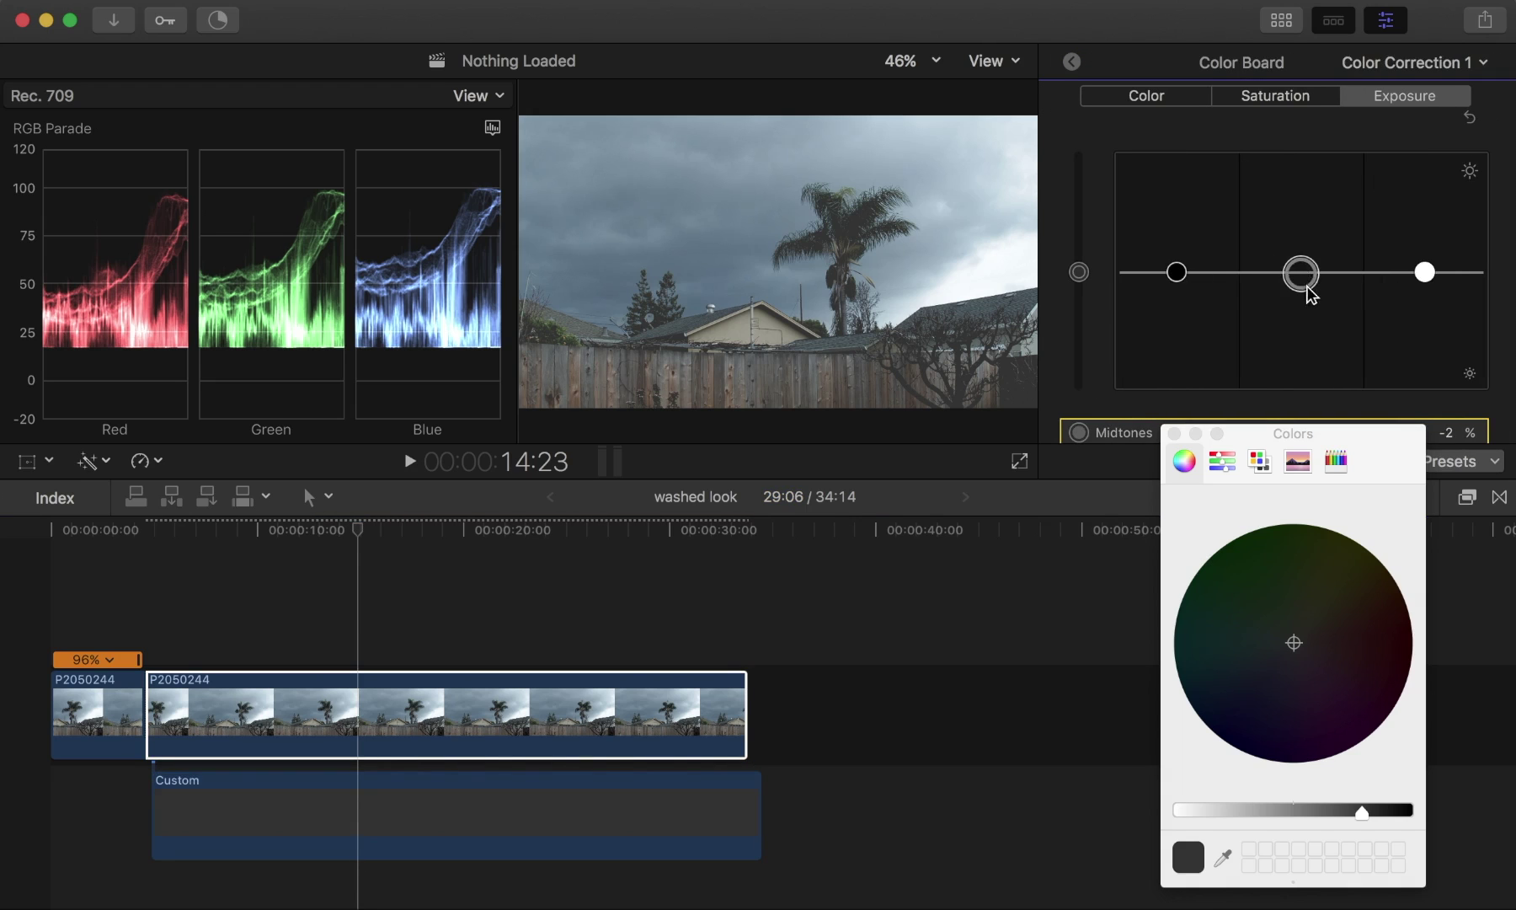
left_click_drag(1315, 306, 1324, 342)
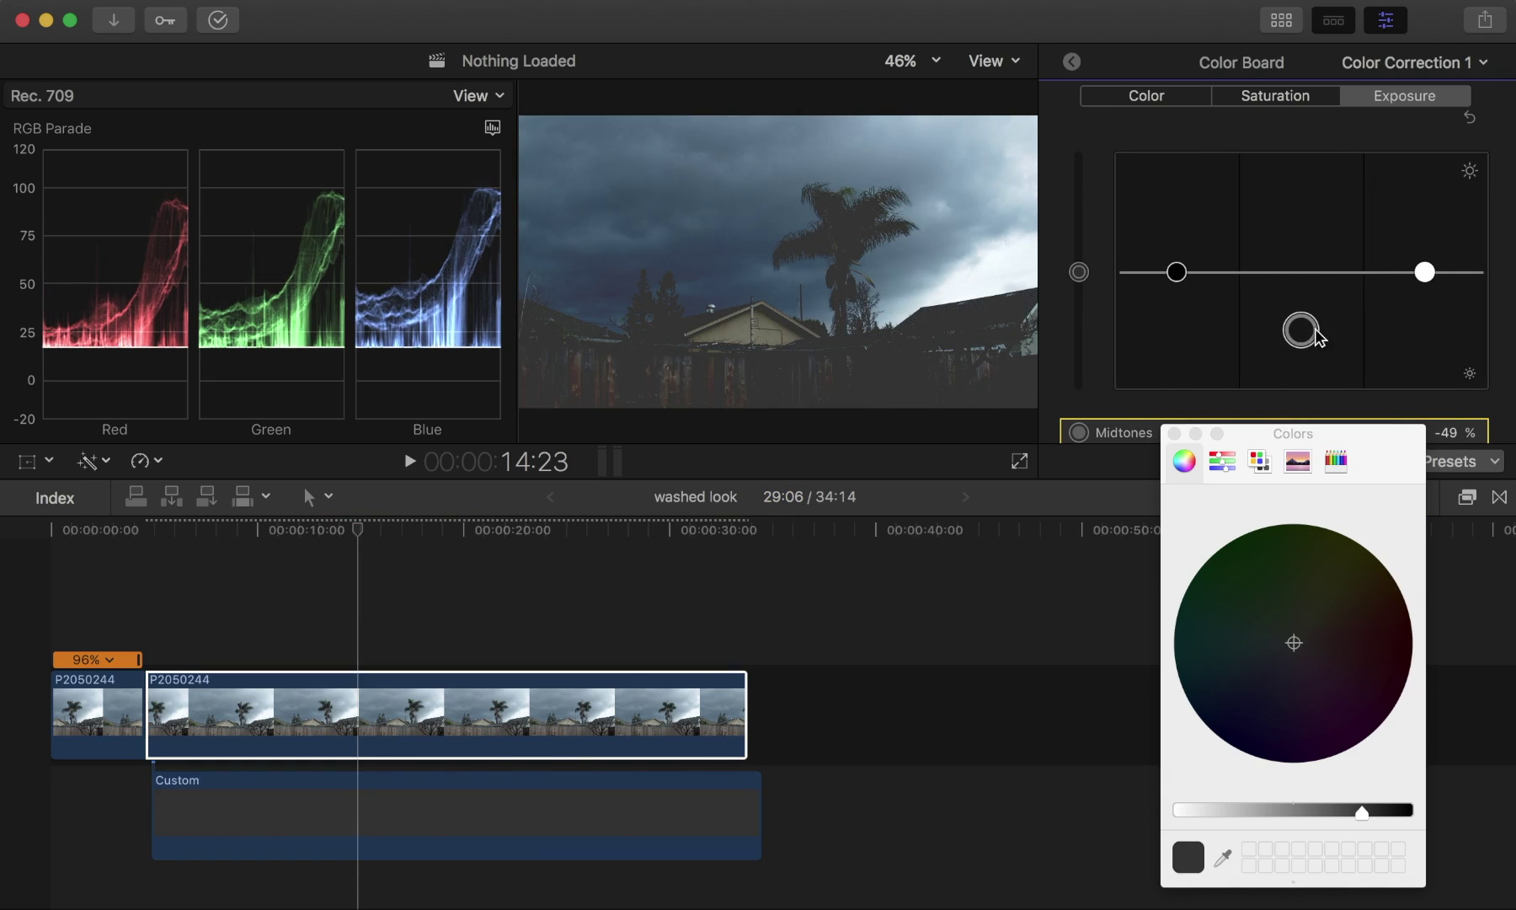
left_click_drag(1178, 277, 1176, 258)
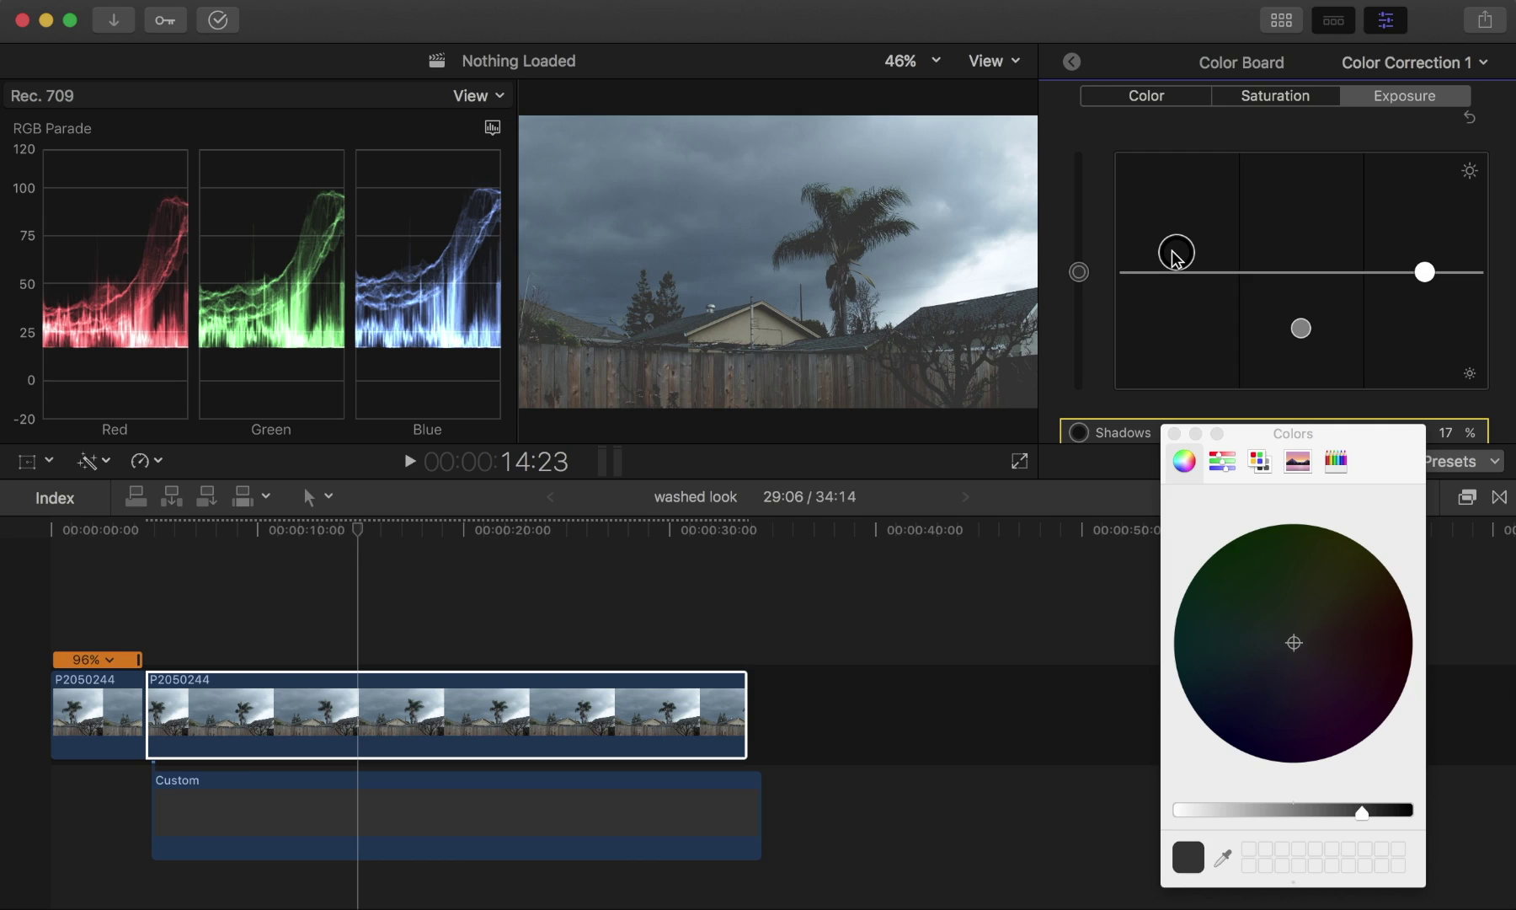
left_click_drag(1302, 330, 1304, 324)
Lower the storm clip's highlights slightly and fine-tune its midtone exposure
left_click_drag(1426, 272, 1431, 296)
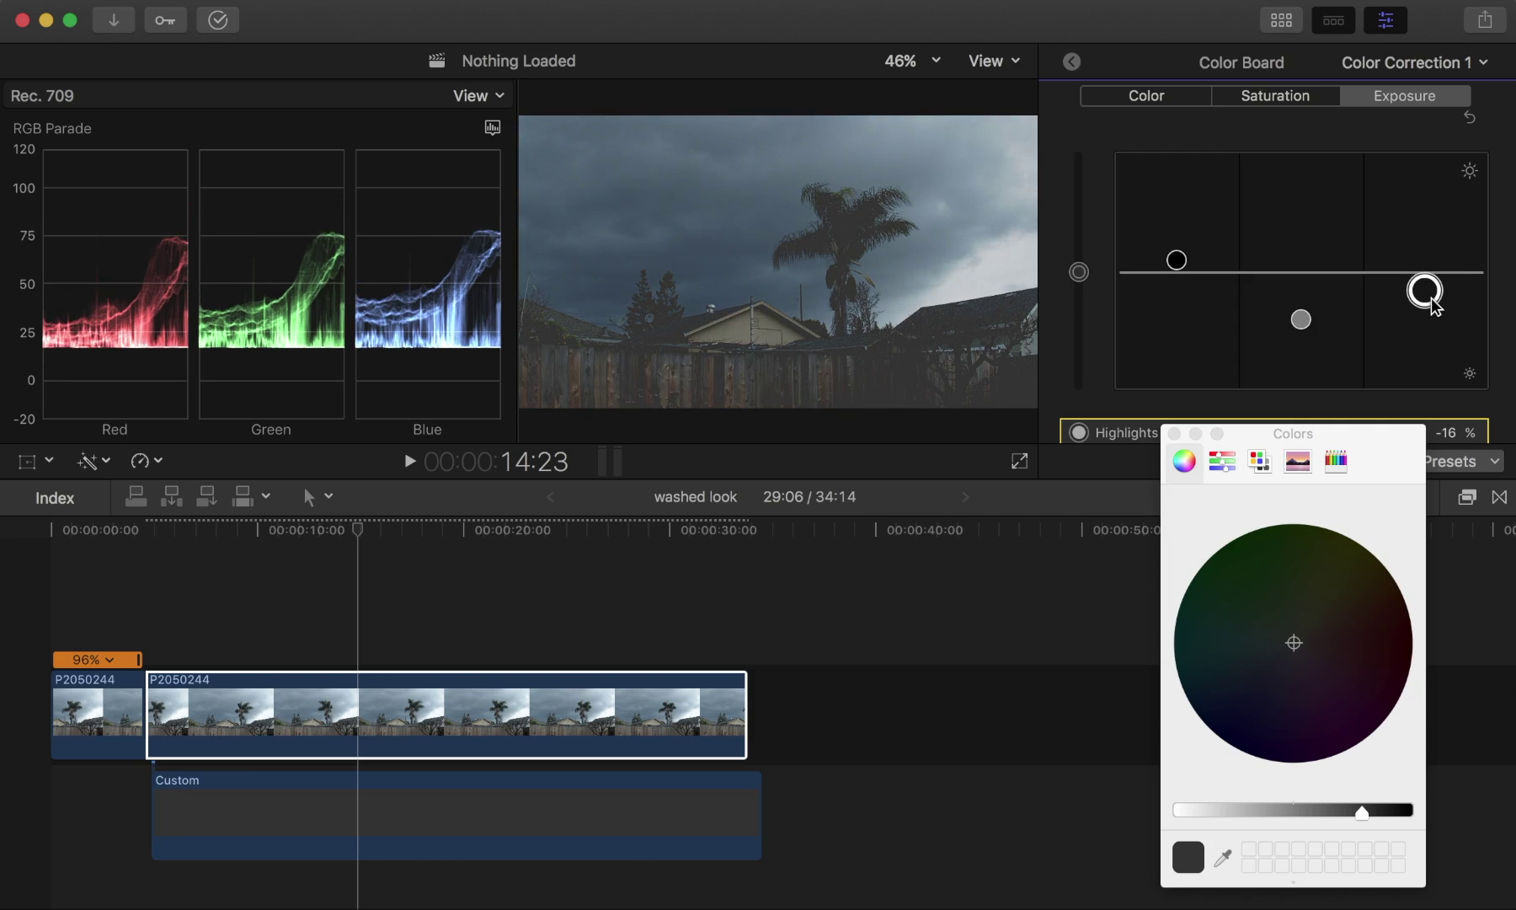
left_click_drag(1433, 306, 1431, 299)
left_click(1300, 318)
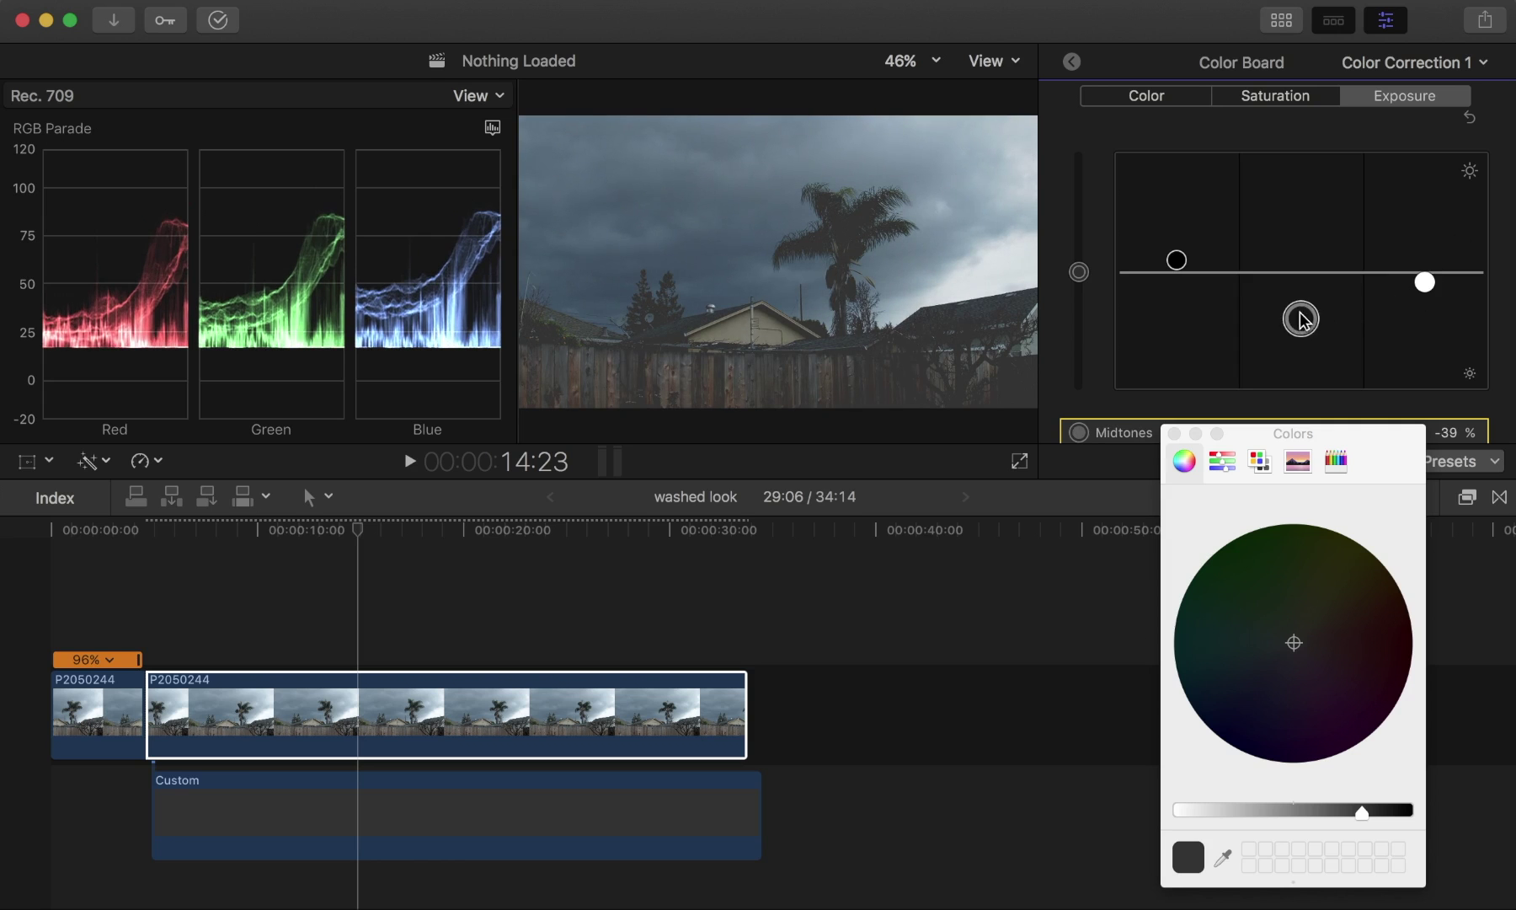
left_click_drag(1301, 319, 1300, 298)
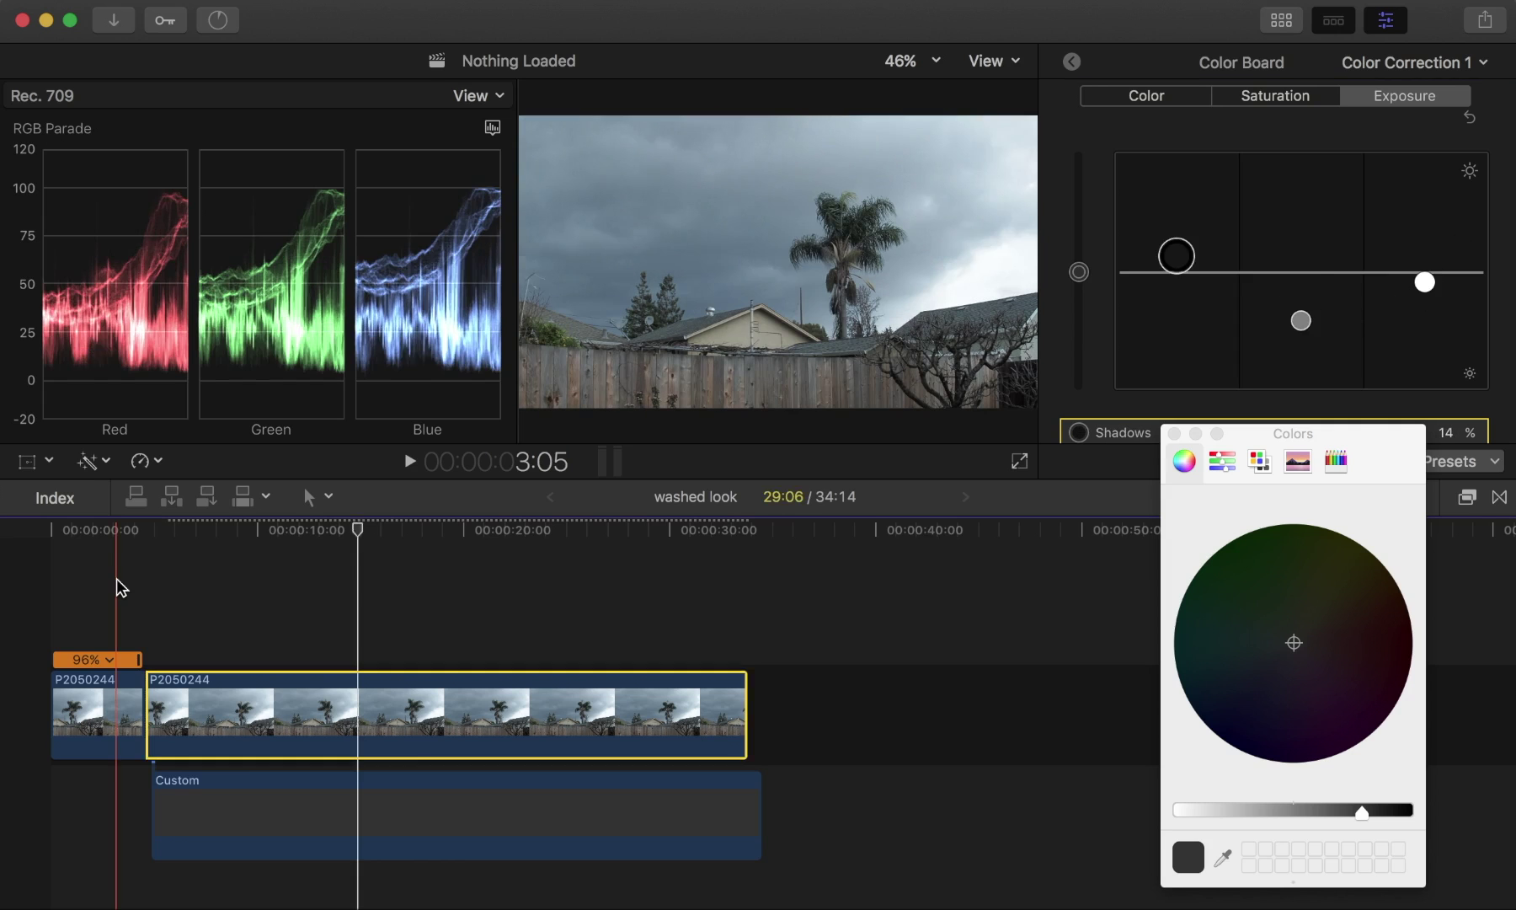
left_click(118, 585)
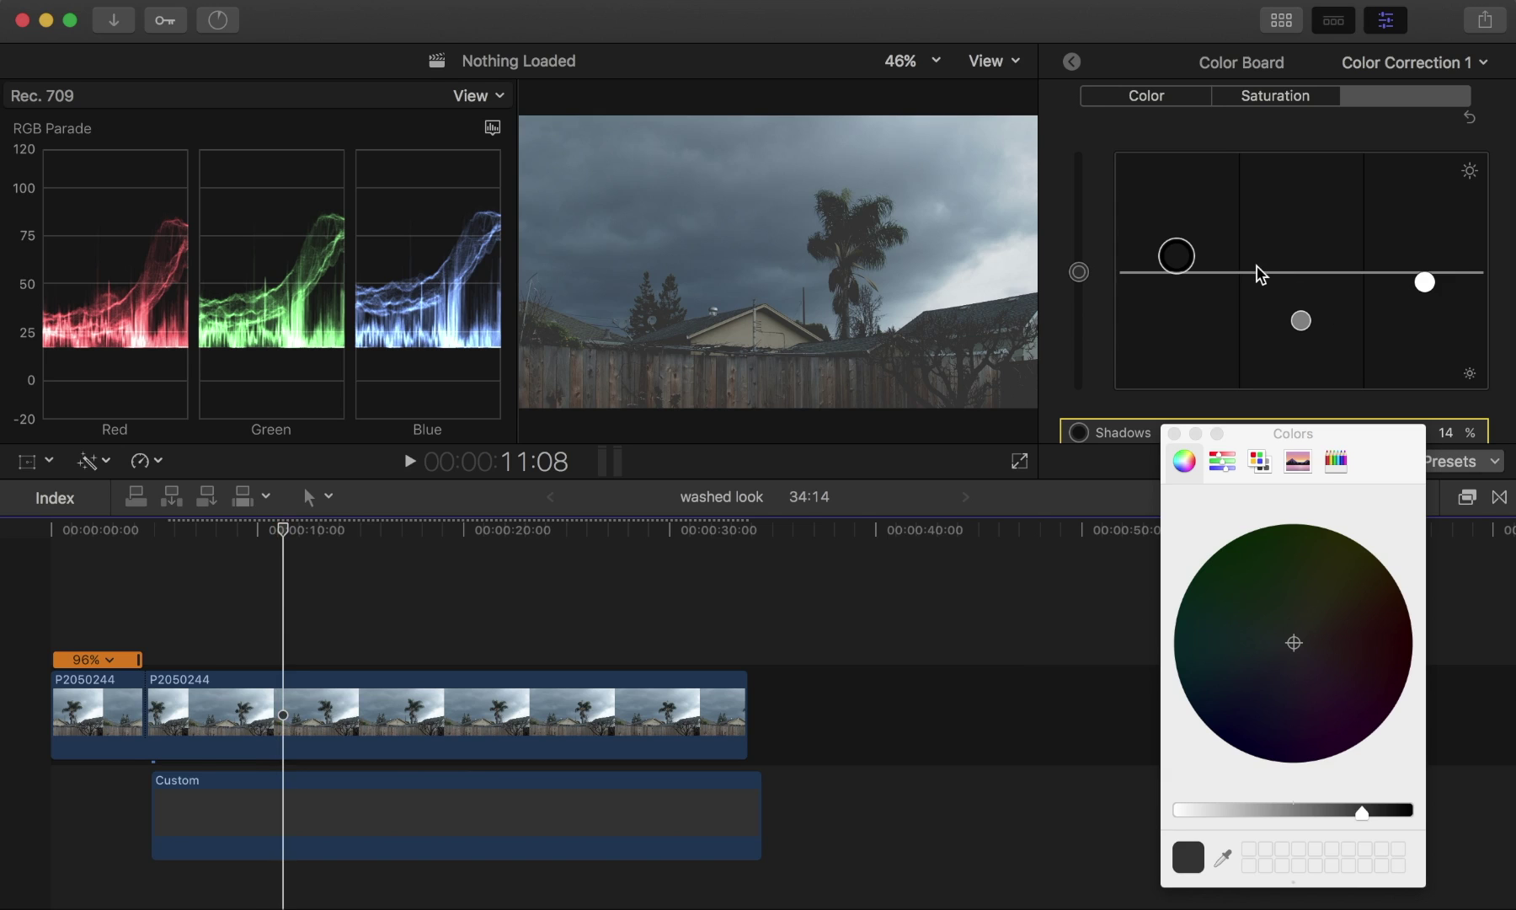
left_click(592, 717)
Darken the Custom solid to near-black at 0.1 with a faint blue tint
left_click(617, 817)
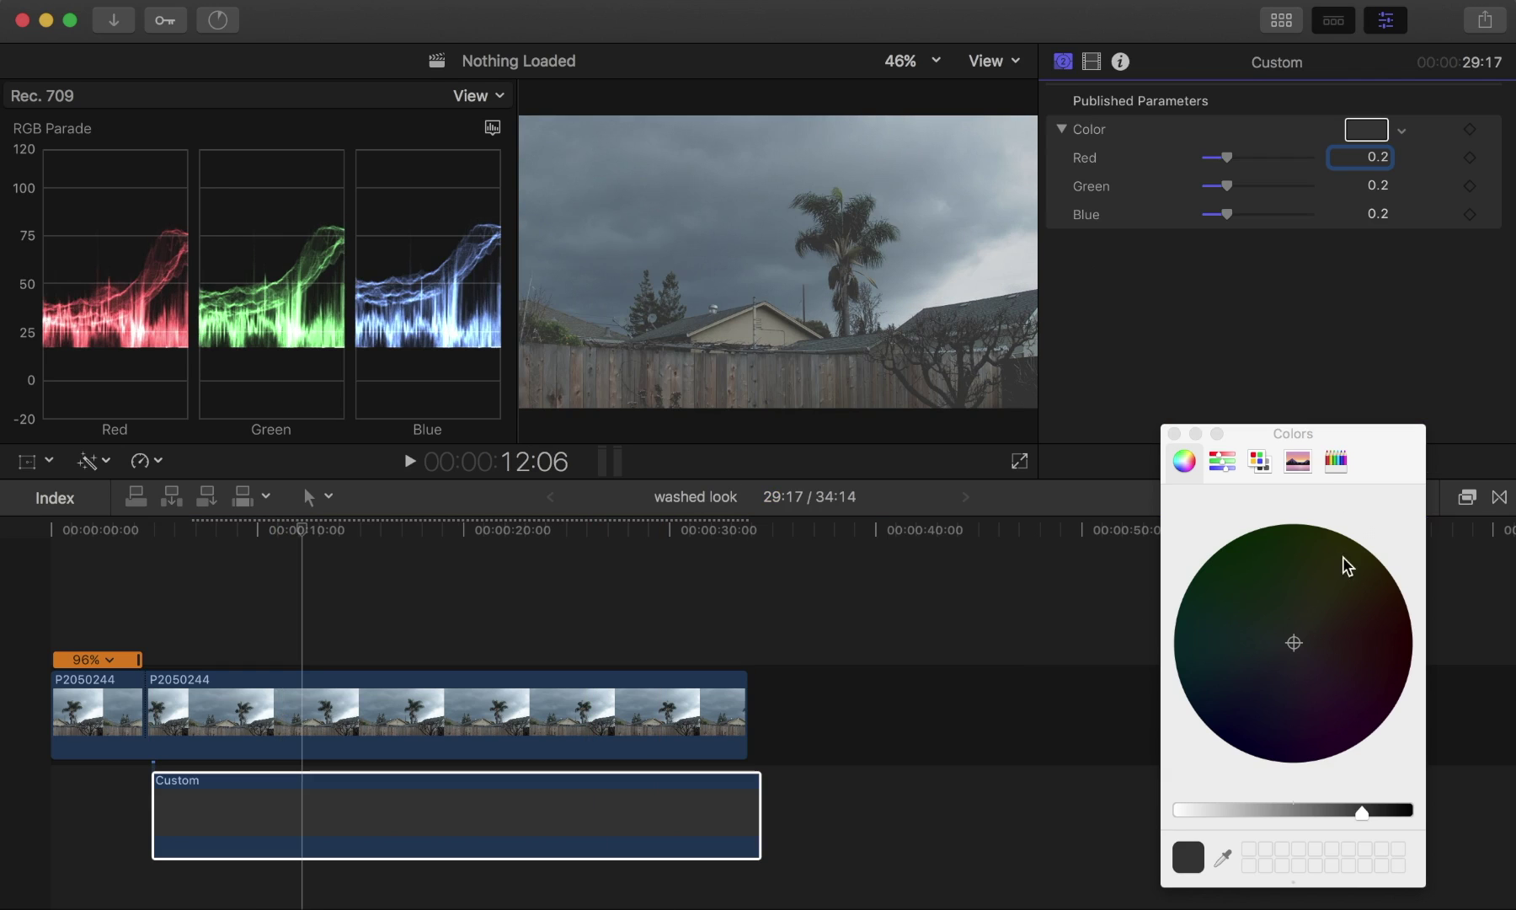
left_click_drag(1366, 815, 1389, 816)
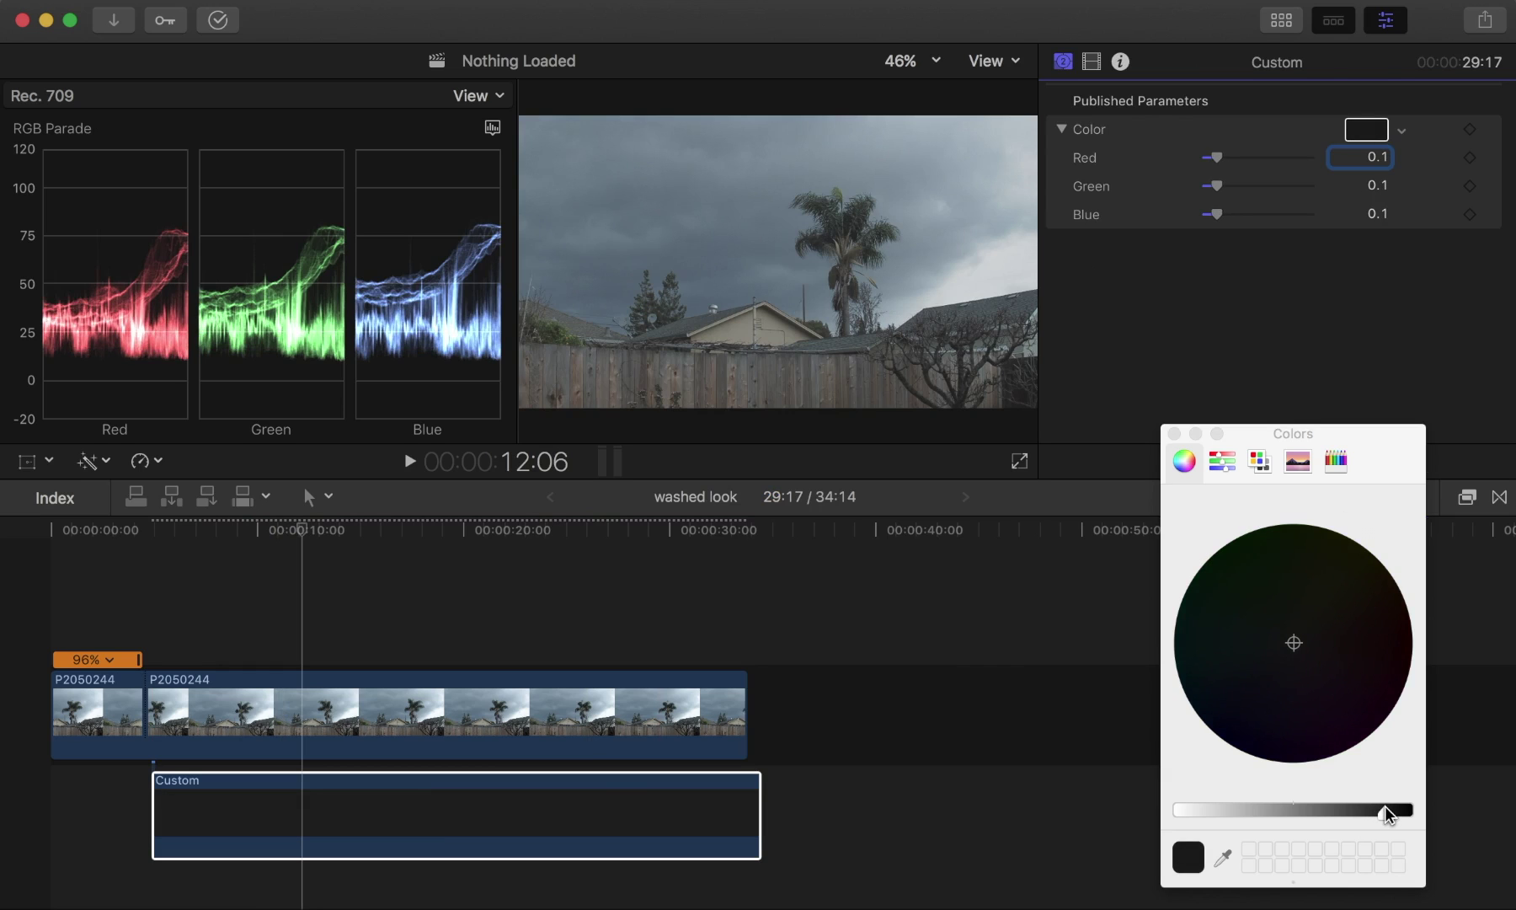
left_click(1274, 660)
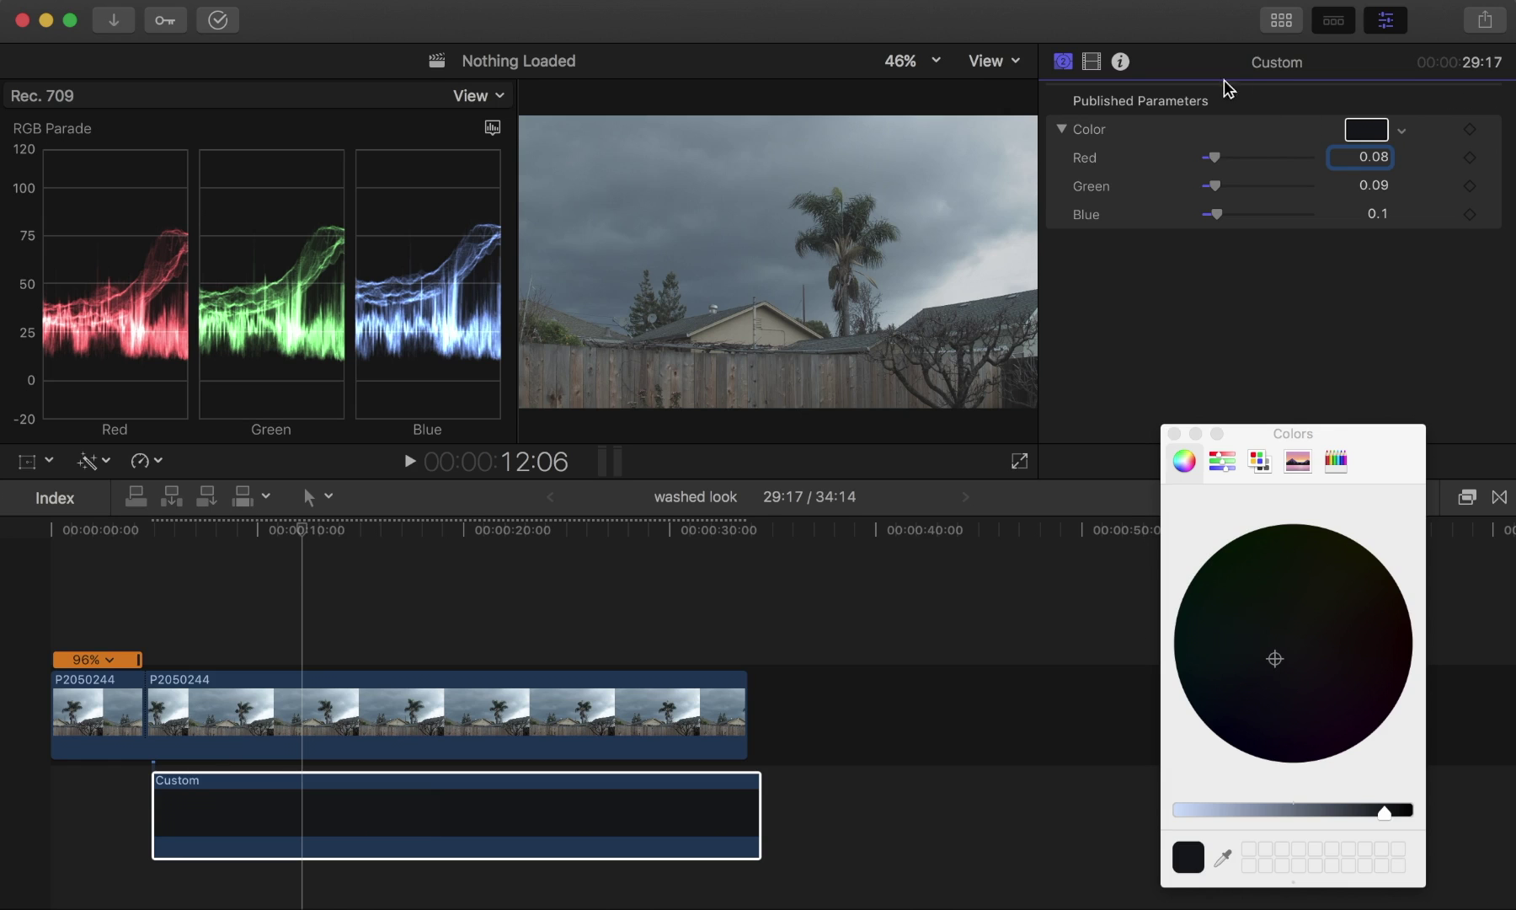
Reopen storm clip P2050244's Color Board on its Color tab
left_click(543, 747)
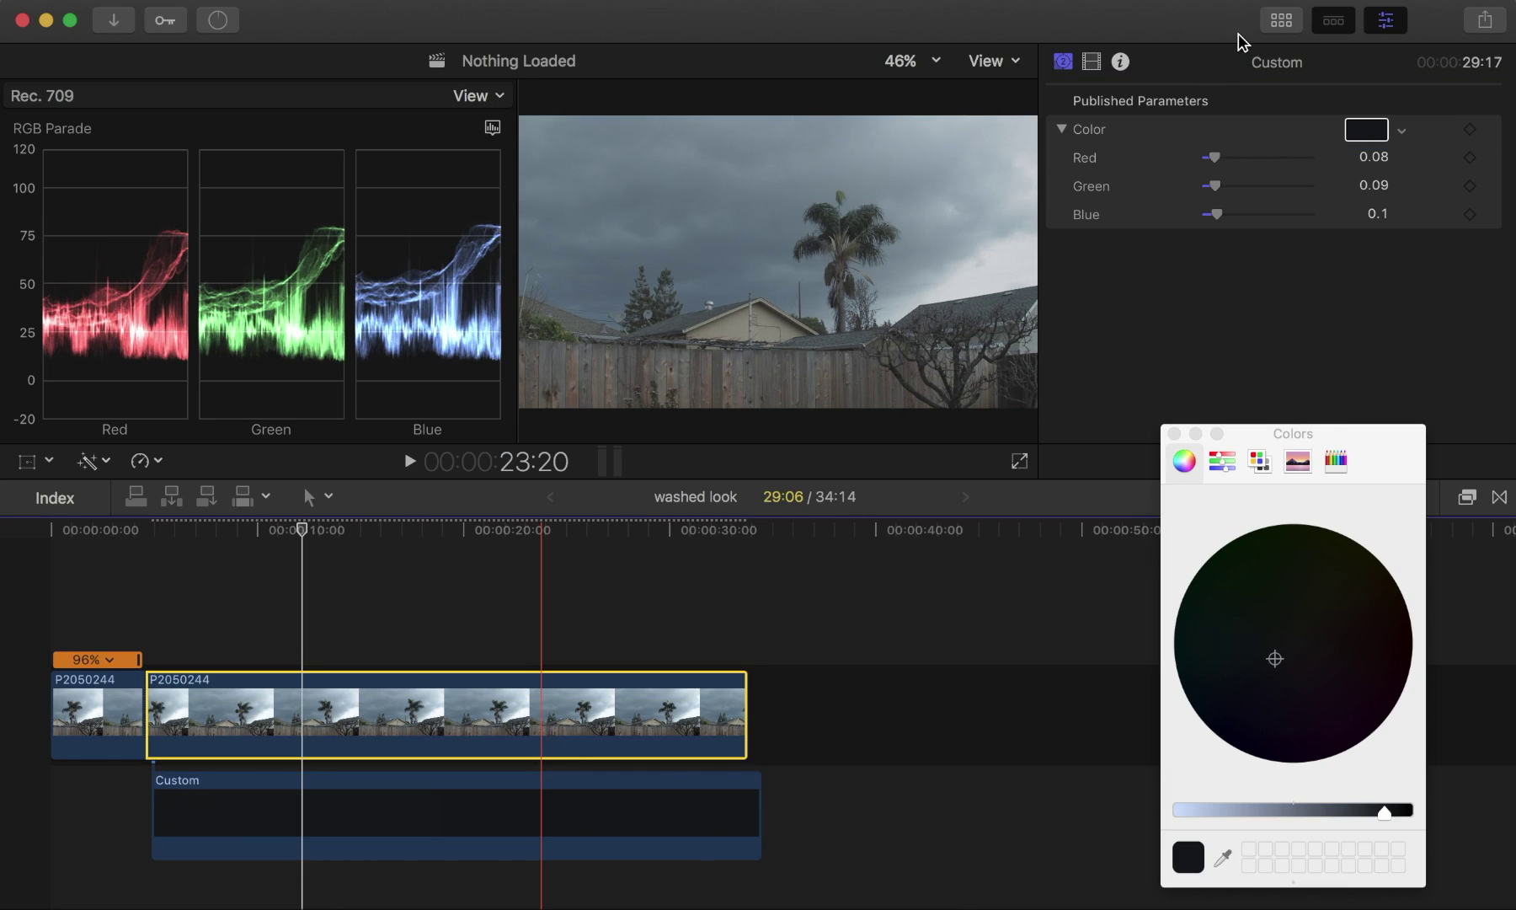
left_click(1372, 158)
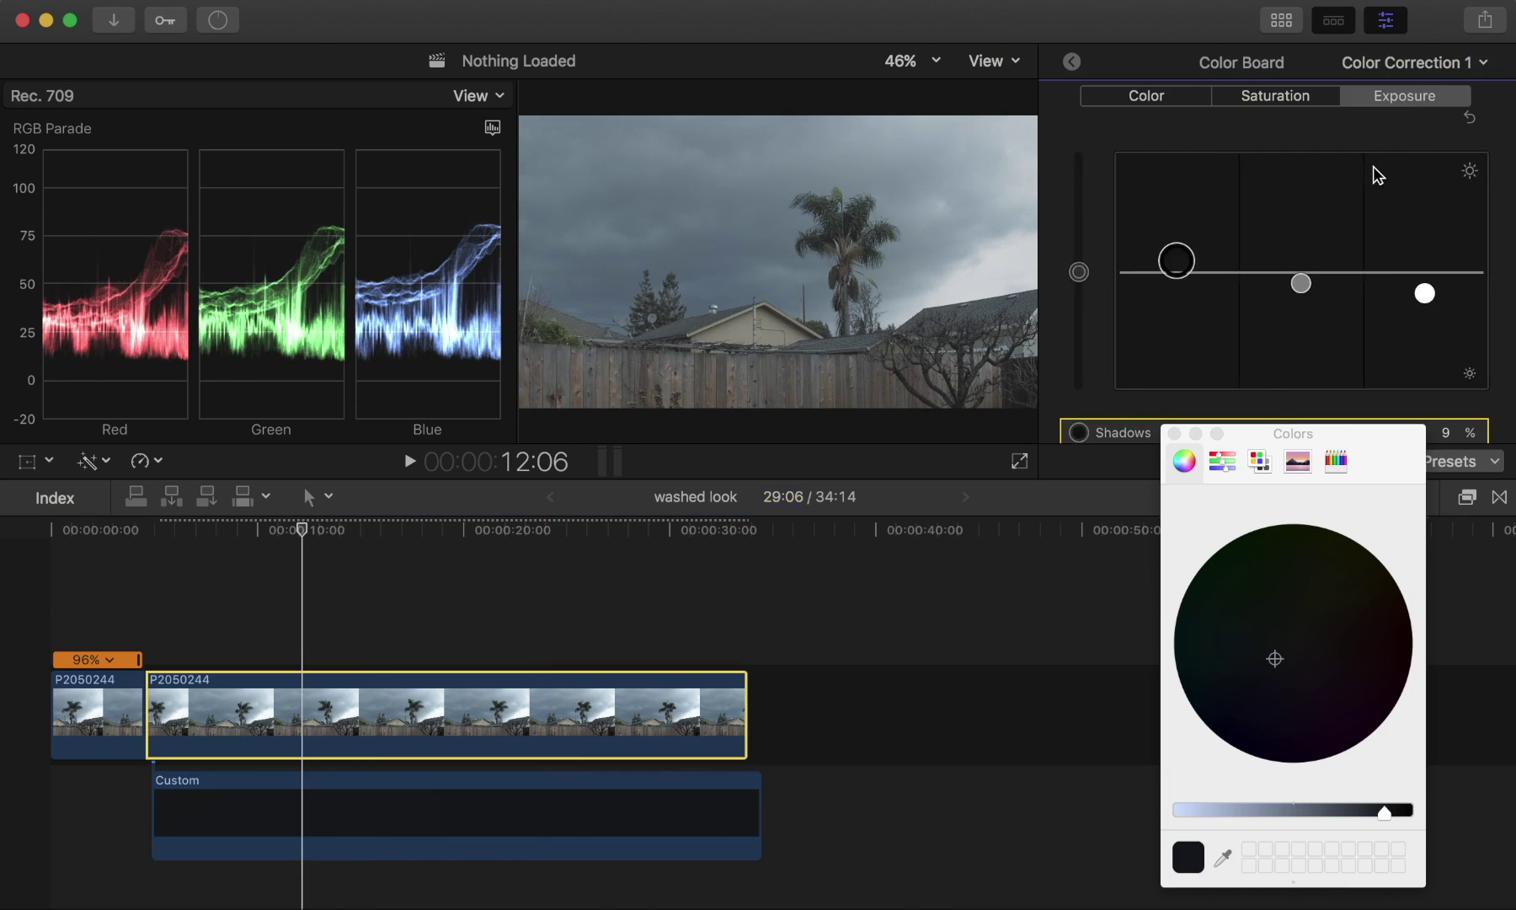
key("ctrl+super+c")
Tint the storm clip's shadows blue, settling around a 14% shadow tint
left_click(1277, 282)
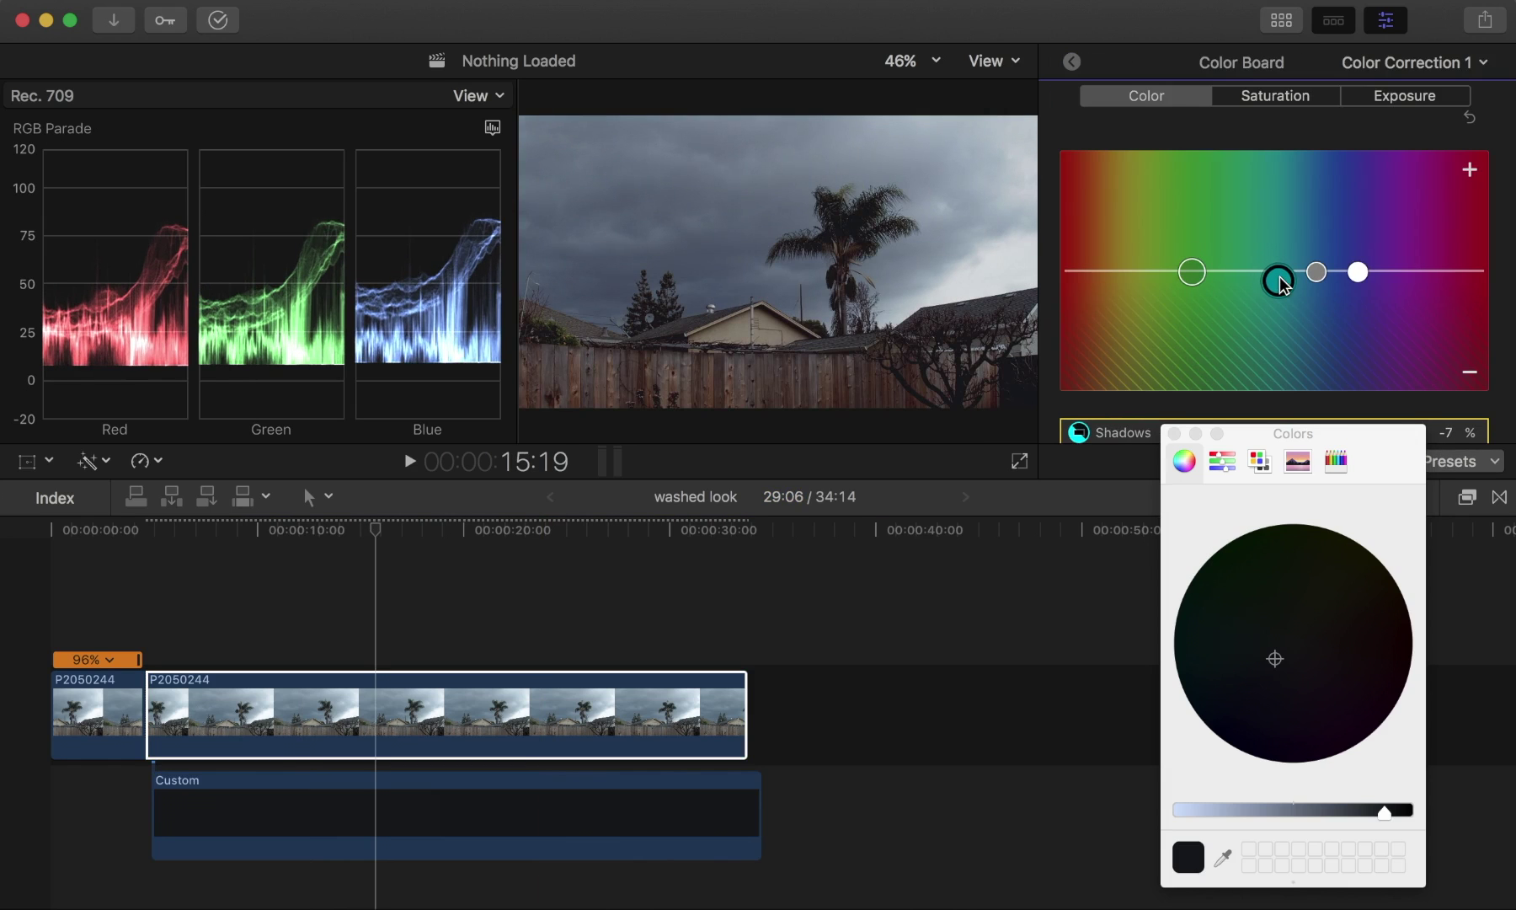
left_click_drag(1284, 268, 1351, 260)
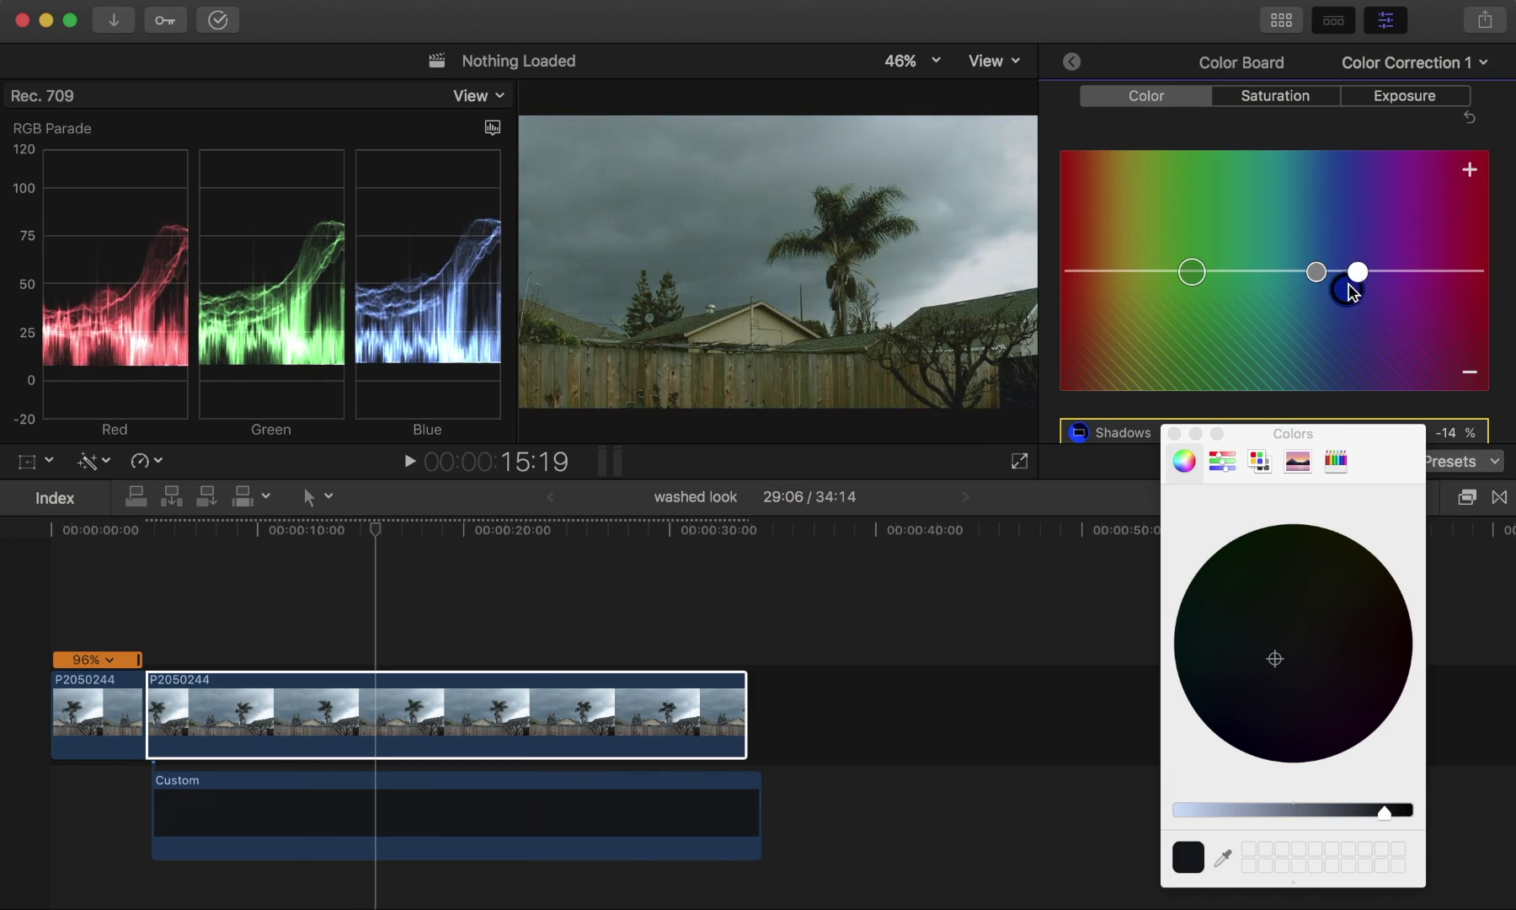
left_click_drag(1357, 269, 1312, 267)
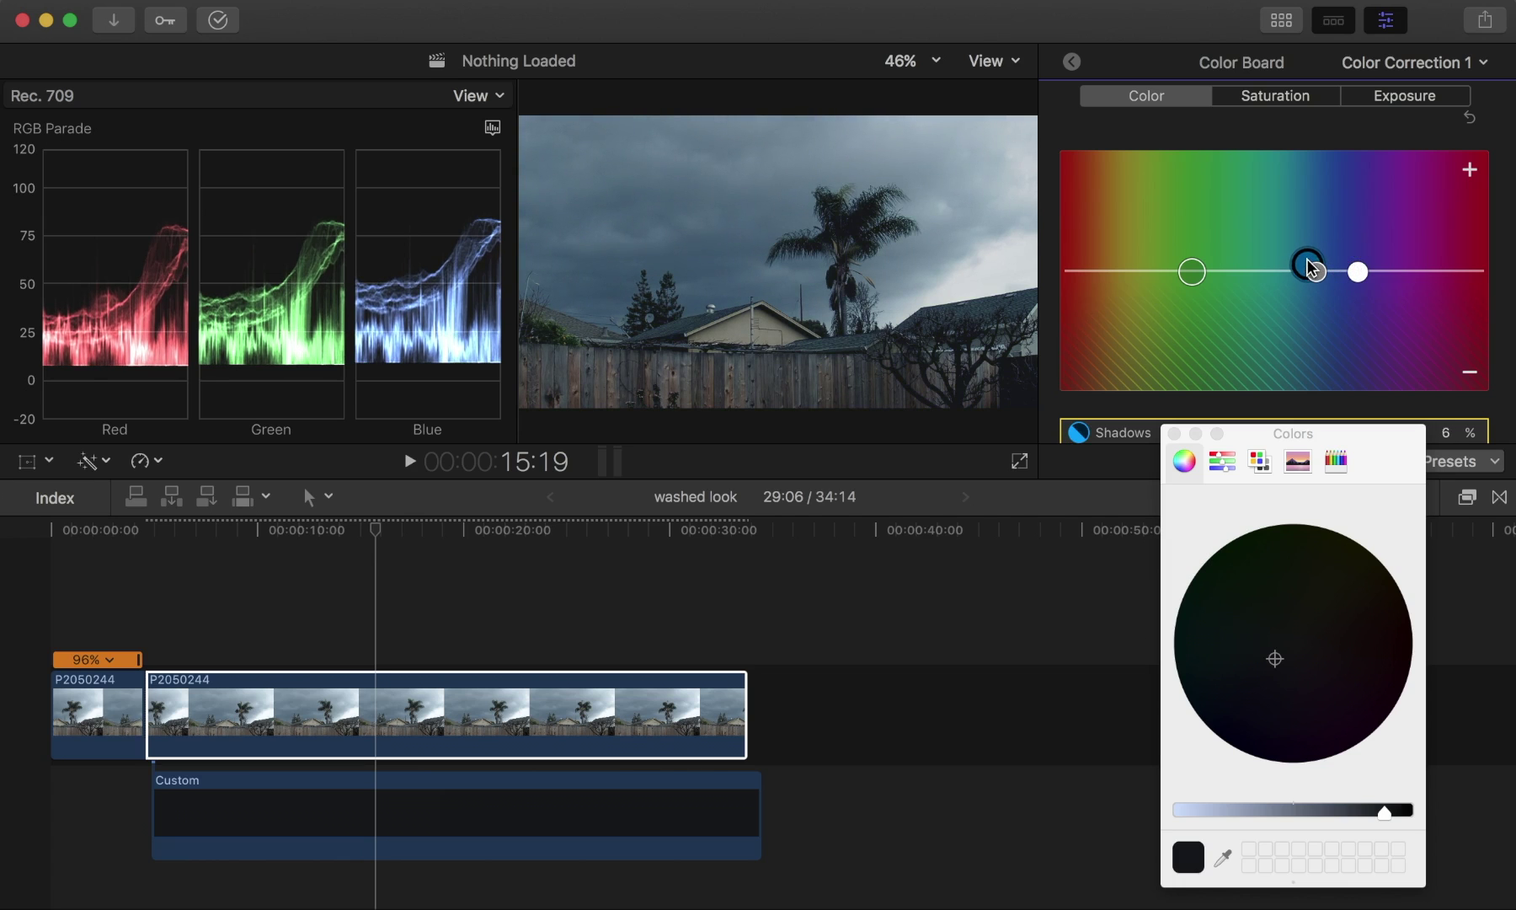
mouse_move(1316, 270)
left_mouse_down()
mouse_move(1354, 276)
mouse_move(1131, 265)
mouse_move(1117, 252)
mouse_move(1129, 229)
mouse_move(1145, 268)
mouse_move(1131, 260)
left_mouse_up()
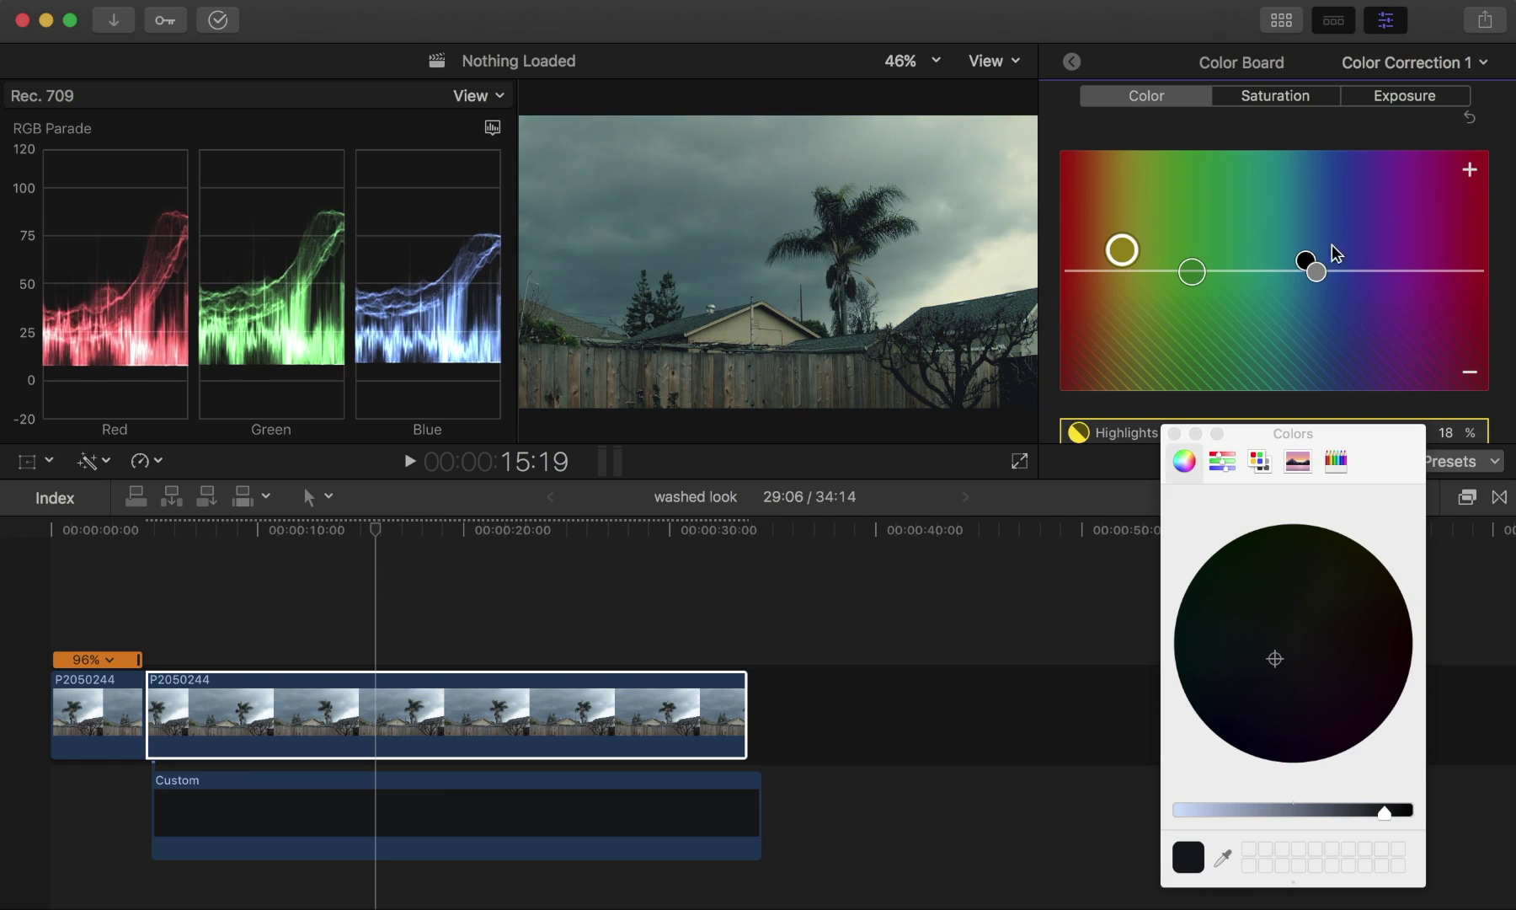
left_click_drag(1308, 263, 1313, 261)
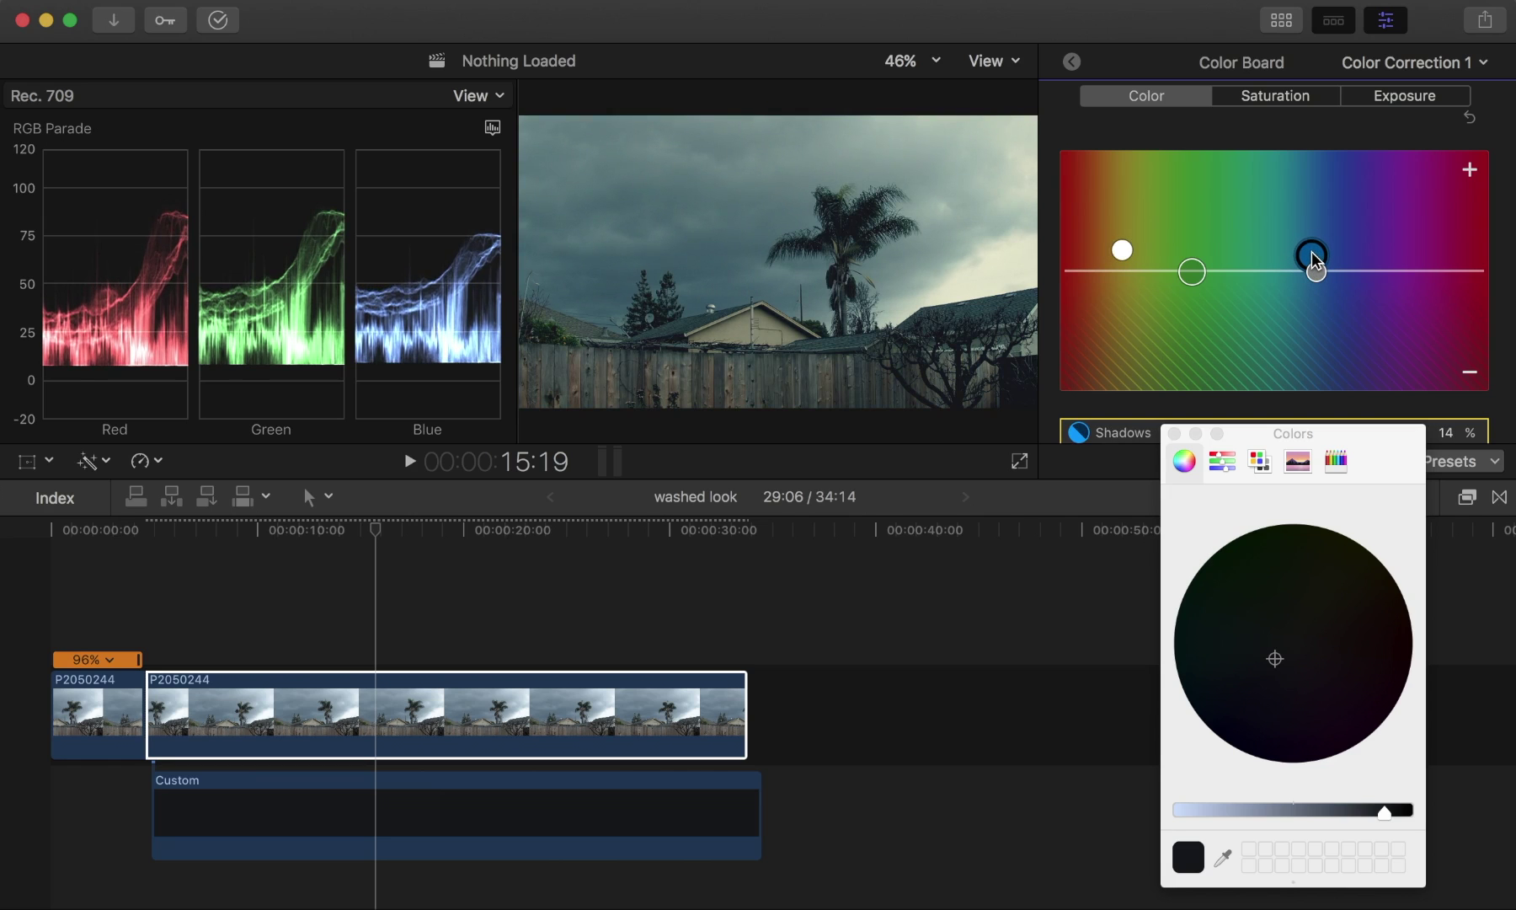